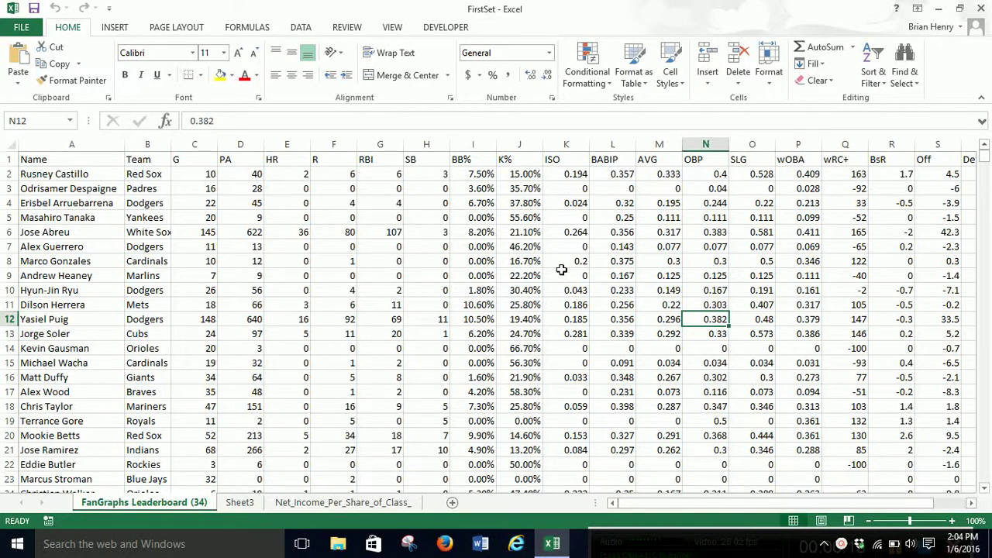
Delete the Net_Income_Per_Share_of_Class_ worksheet from the workbook
{"action": "mouse_move", "coordinate": [919, 509]}
{"action": "left_mouse_down"}
{"action": "mouse_move", "coordinate": [930, 507]}
{"action": "mouse_move", "coordinate": [918, 502]}
{"action": "left_mouse_up"}
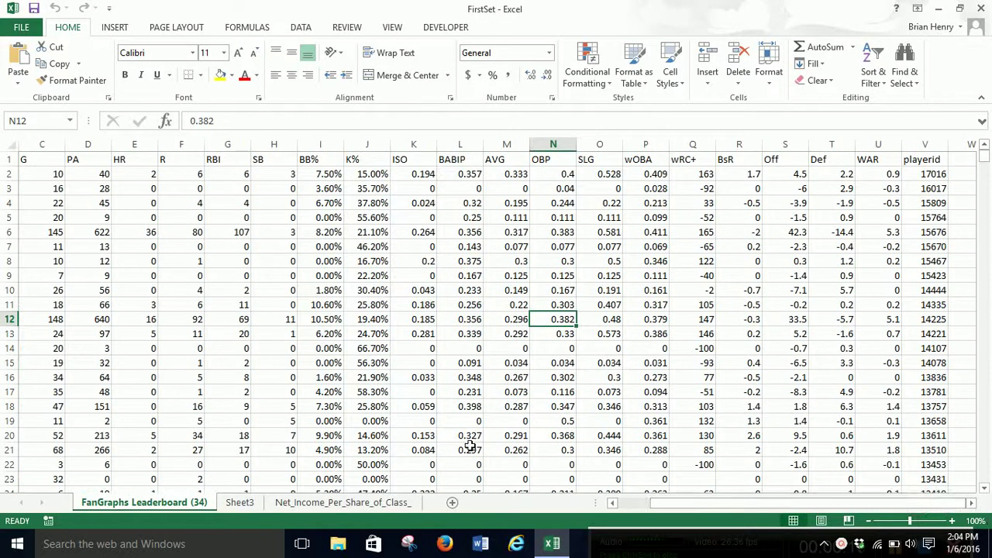
{"action": "left_click", "coordinate": [372, 502]}
{"action": "right_click", "coordinate": [369, 503]}
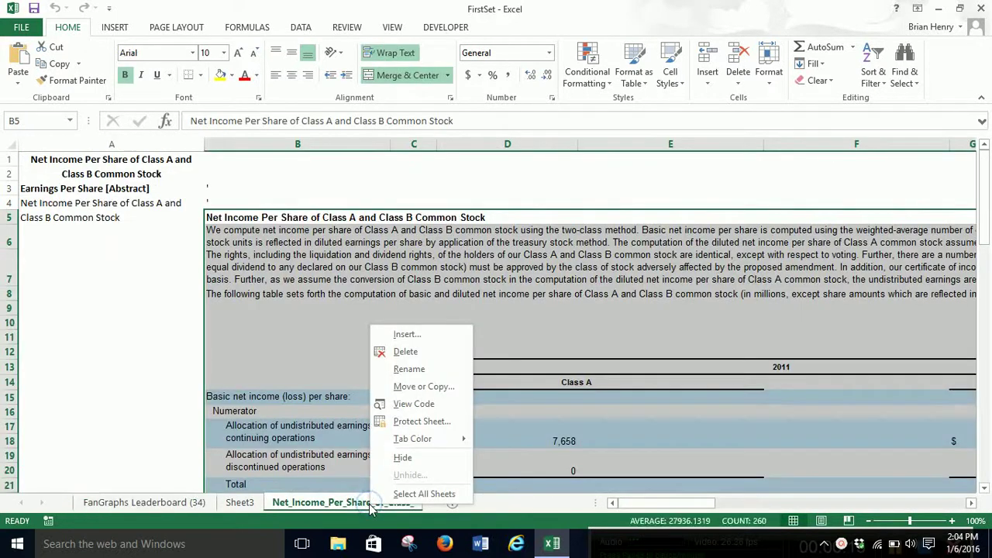
{"action": "left_click", "coordinate": [409, 351]}
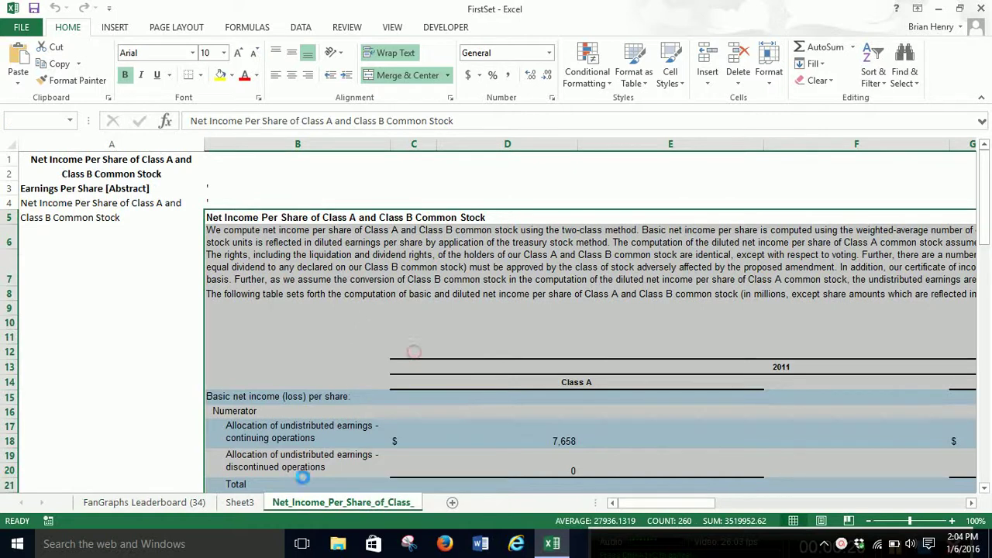
{"action": "left_click", "coordinate": [468, 309]}
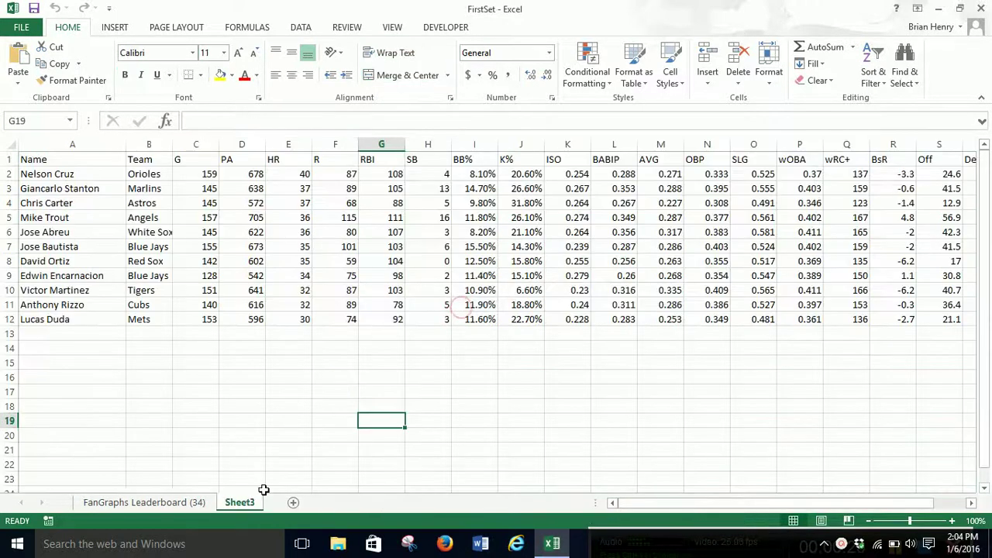
Delete the Sheet3 worksheet, leaving only the FanGraphs Leaderboard (34) sheet
{"action": "right_click", "coordinate": [246, 505]}
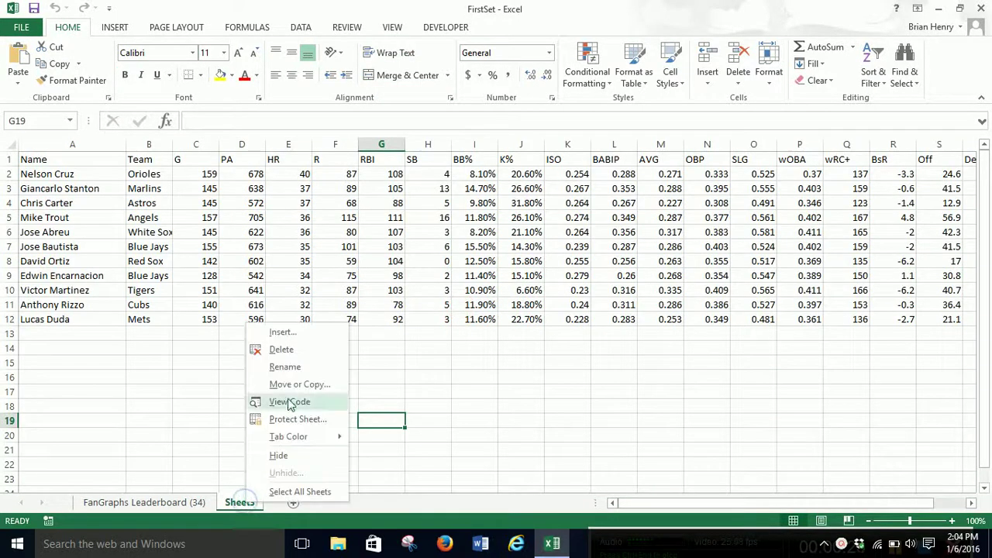
{"action": "left_click", "coordinate": [288, 351]}
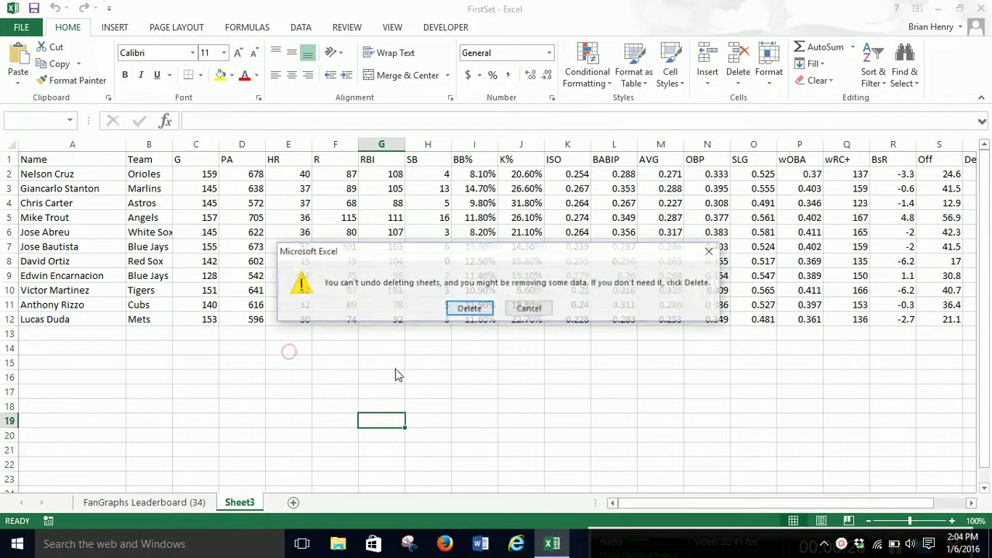
{"action": "left_click", "coordinate": [471, 309]}
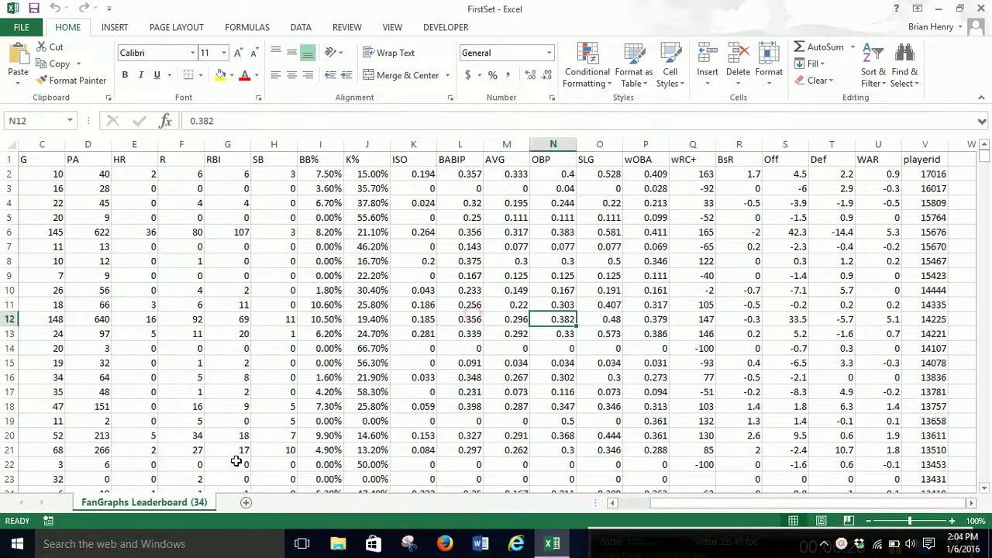
Add two new blank worksheets after the FanGraphs Leaderboard (34) sheet
{"action": "left_click", "coordinate": [633, 504]}
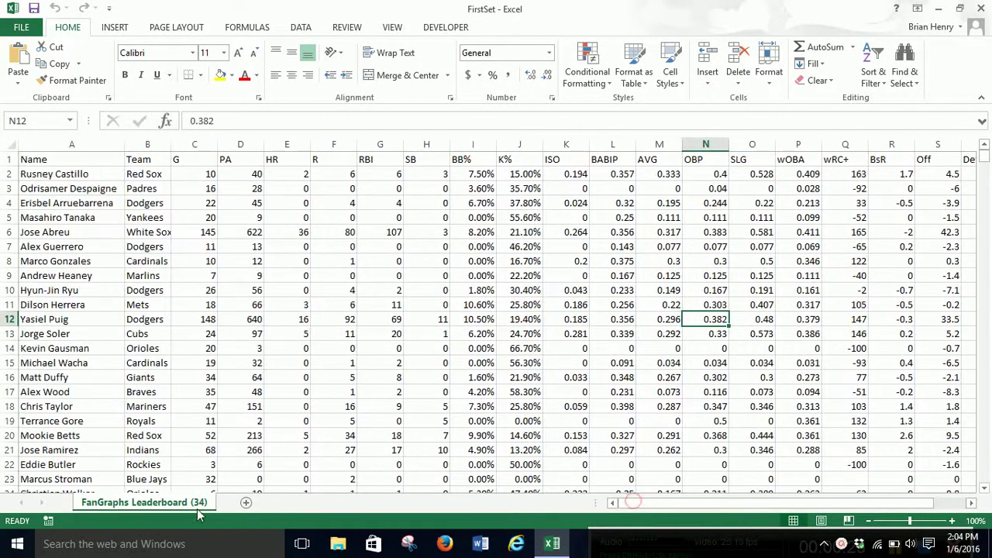
{"action": "left_click", "coordinate": [246, 503]}
{"action": "left_click", "coordinate": [293, 503]}
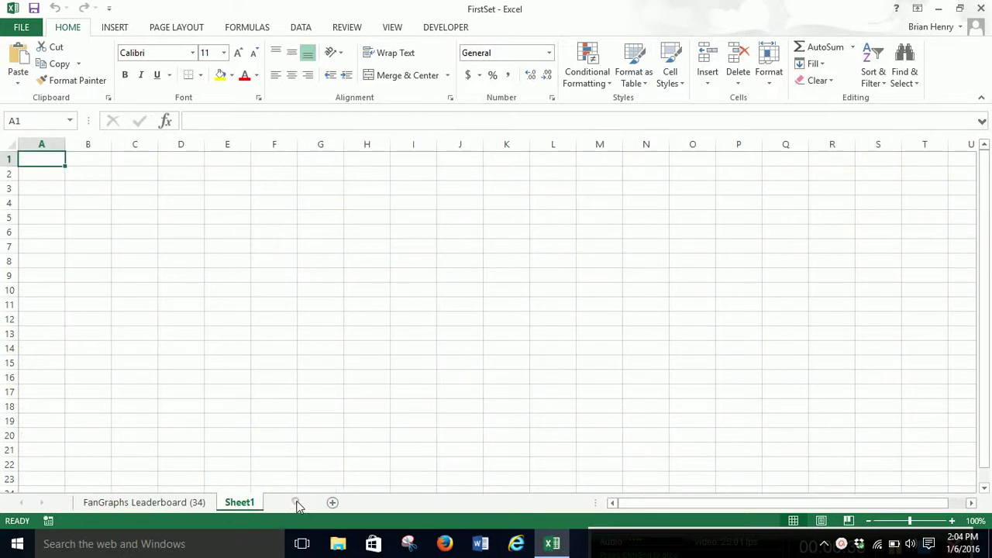
Copy the HR column from the FanGraphs Leaderboard (34) sheet into column A of Sheet1
{"action": "left_click", "coordinate": [178, 500]}
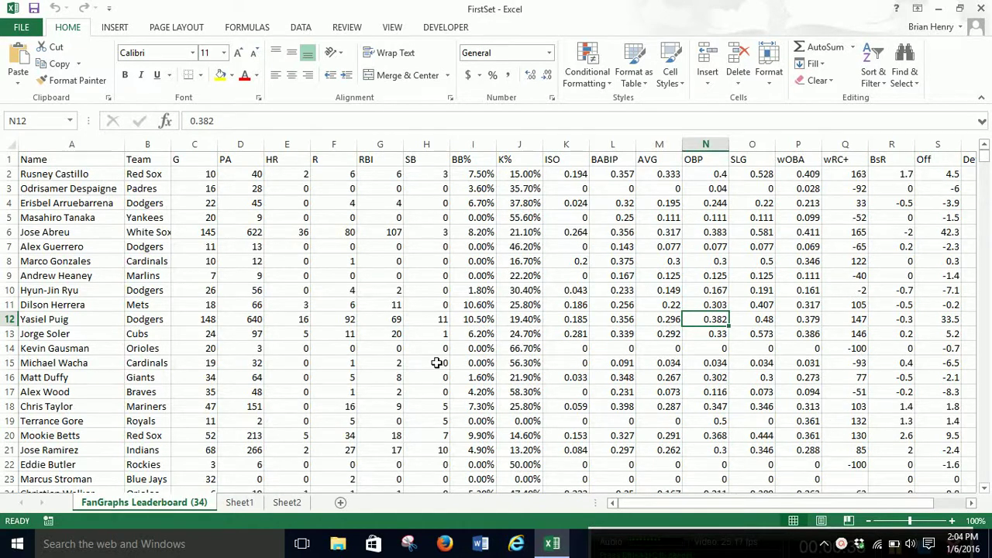
{"action": "left_click", "coordinate": [287, 145]}
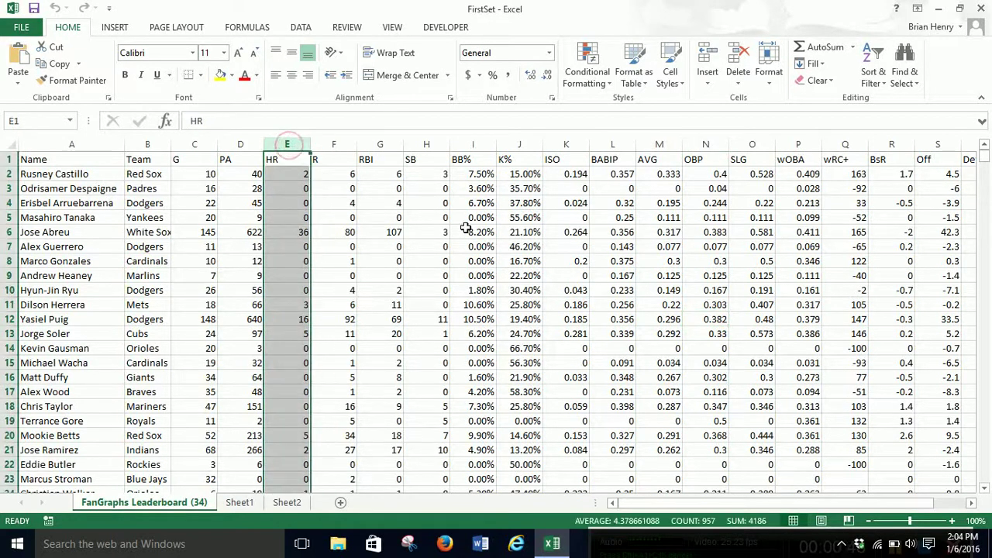
{"action": "key", "text": "ctrl+c"}
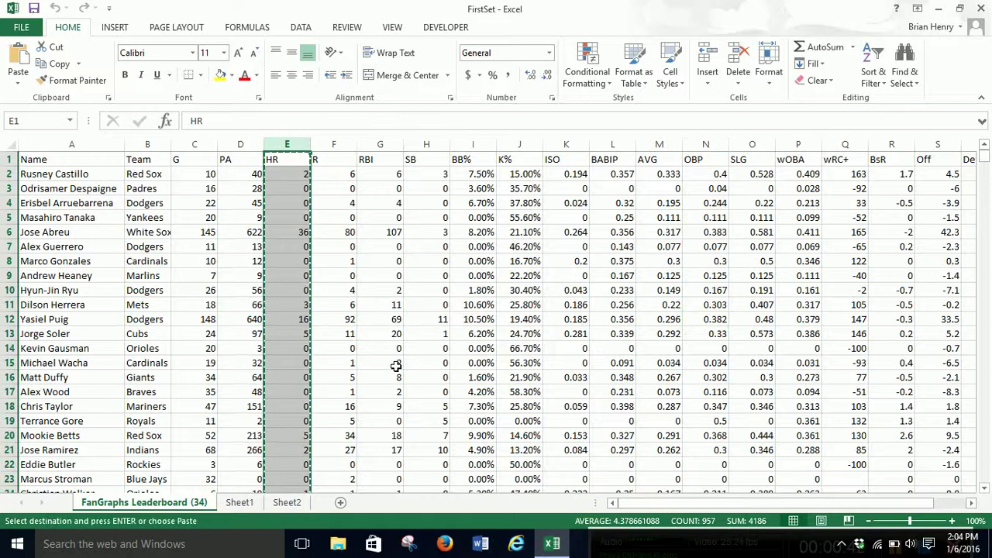
{"action": "left_click", "coordinate": [249, 505]}
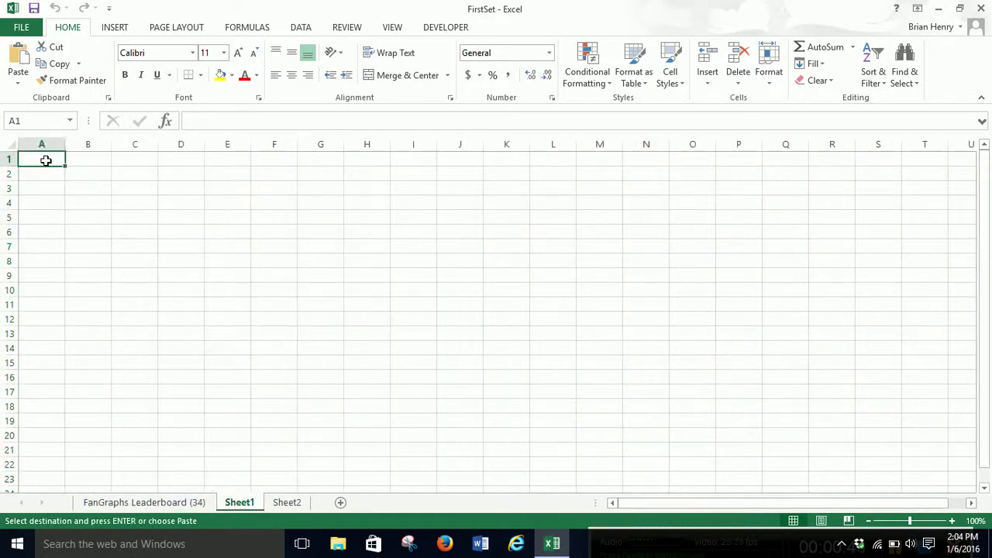
{"action": "key", "text": "ctrl+v"}
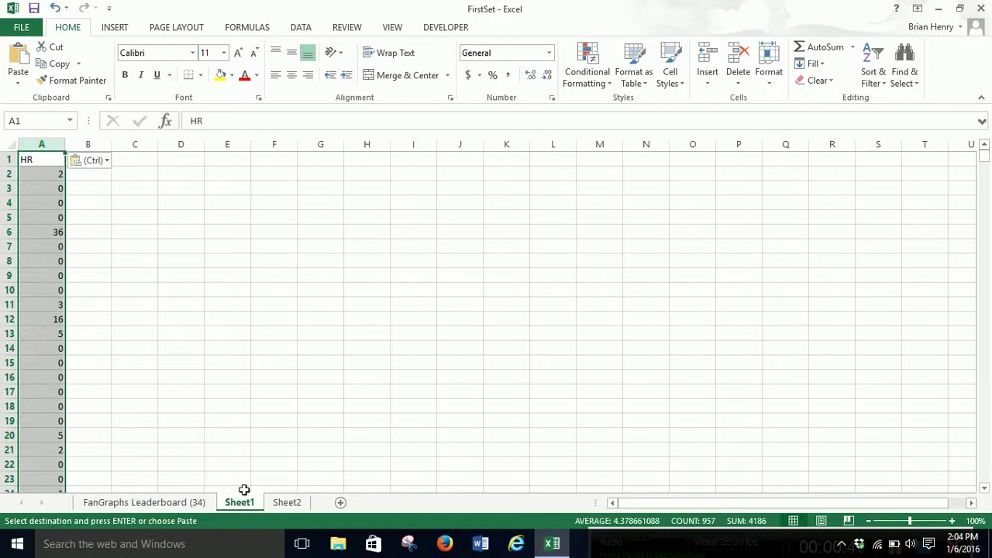
Copy the RBI column from the FanGraphs Leaderboard (34) sheet into column A of Sheet2
{"action": "left_click", "coordinate": [198, 502]}
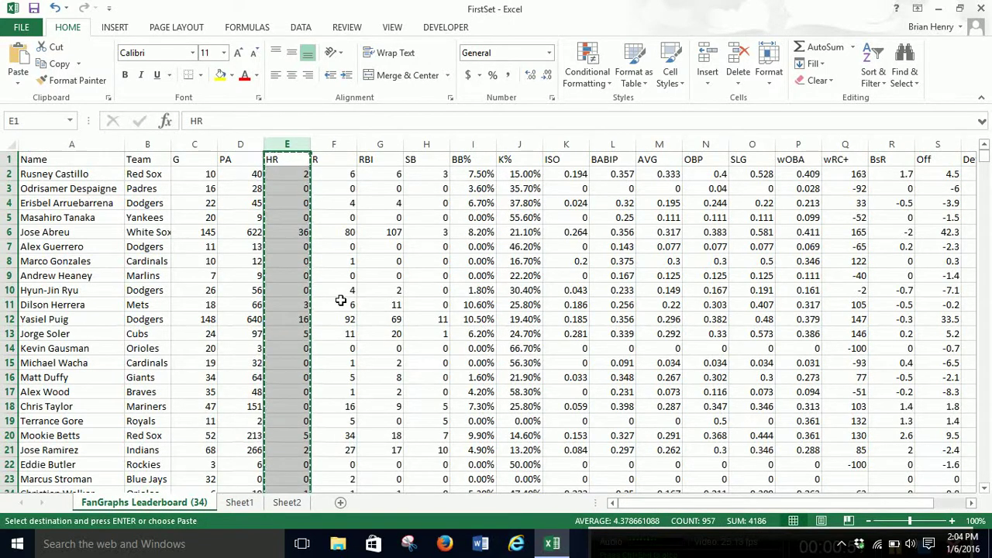
{"action": "left_click_drag", "start_coordinate": [765, 508], "coordinate": [891, 509]}
{"action": "left_click", "coordinate": [383, 149]}
{"action": "right_click", "coordinate": [381, 148]}
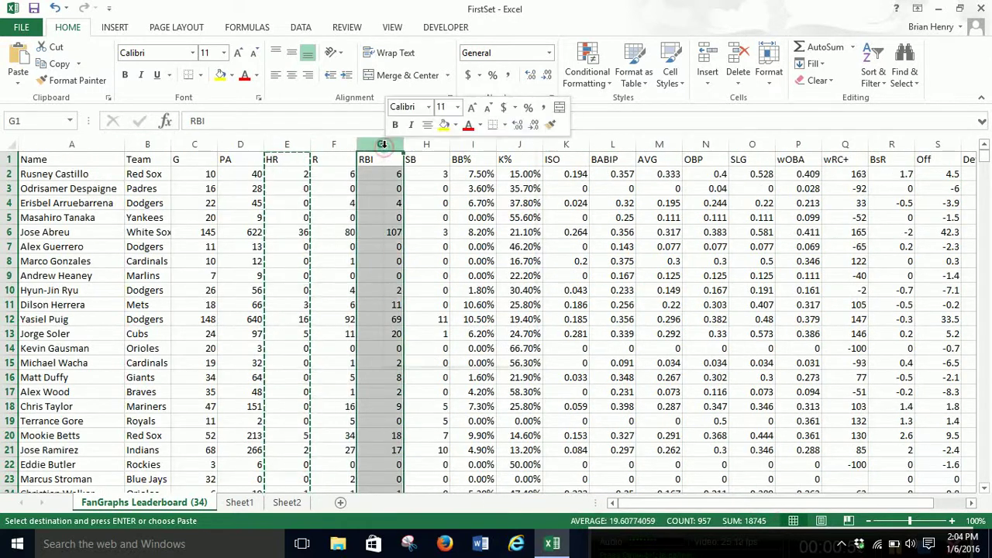
{"action": "left_click", "coordinate": [364, 153]}
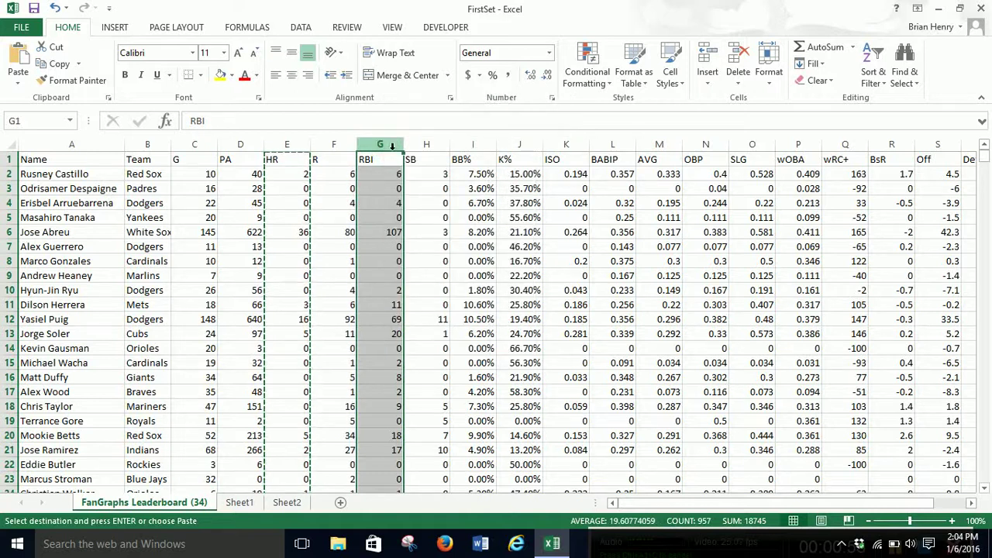
{"action": "key", "text": "ctrl+v"}
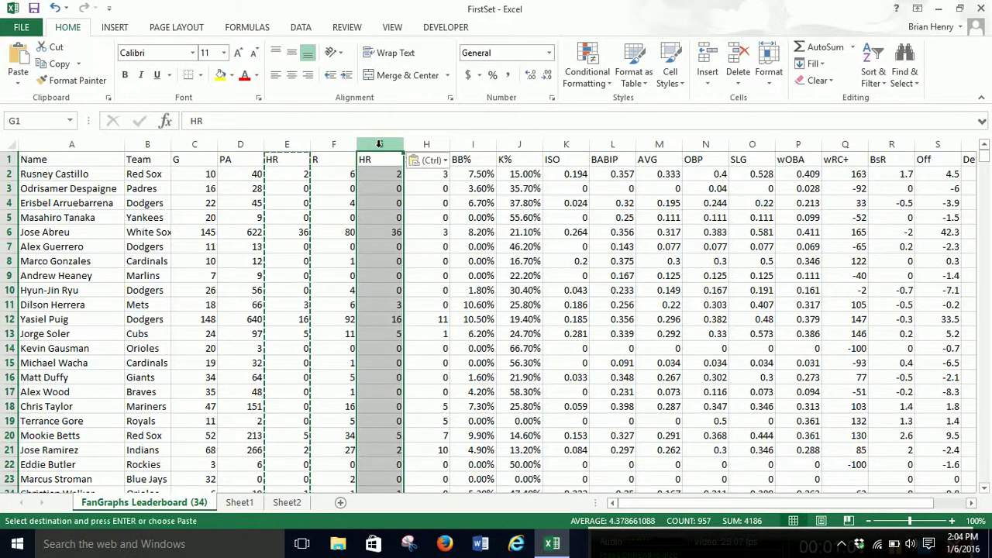
{"action": "key", "text": "ctrl+z"}
{"action": "key", "text": "ctrl+c"}
{"action": "left_click", "coordinate": [287, 502]}
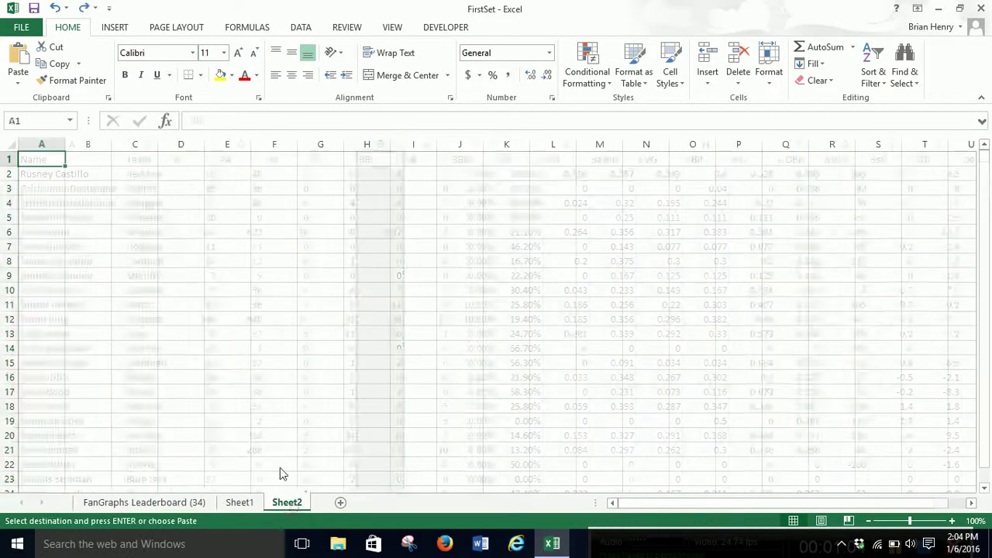
{"action": "key", "text": "ctrl+v"}
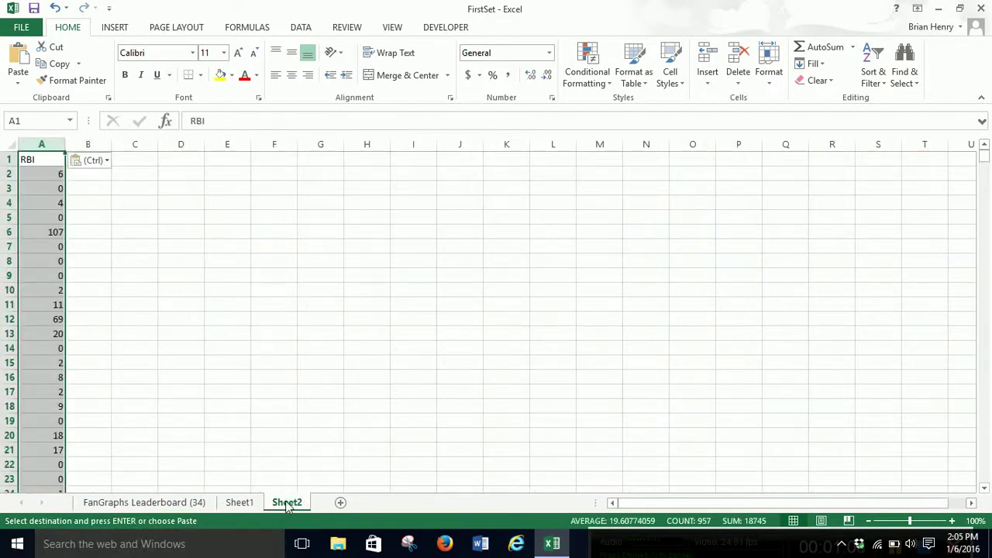
On Sheet1, check the extent of the HR data and enter the labels Average in C3 and Stdev in C4
{"action": "left_click", "coordinate": [243, 496]}
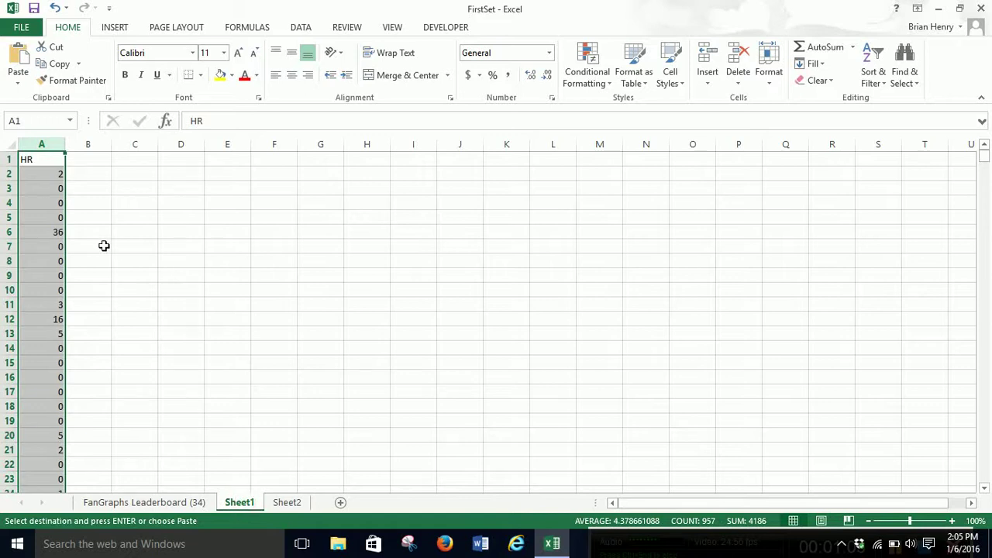
{"action": "left_click", "coordinate": [43, 173]}
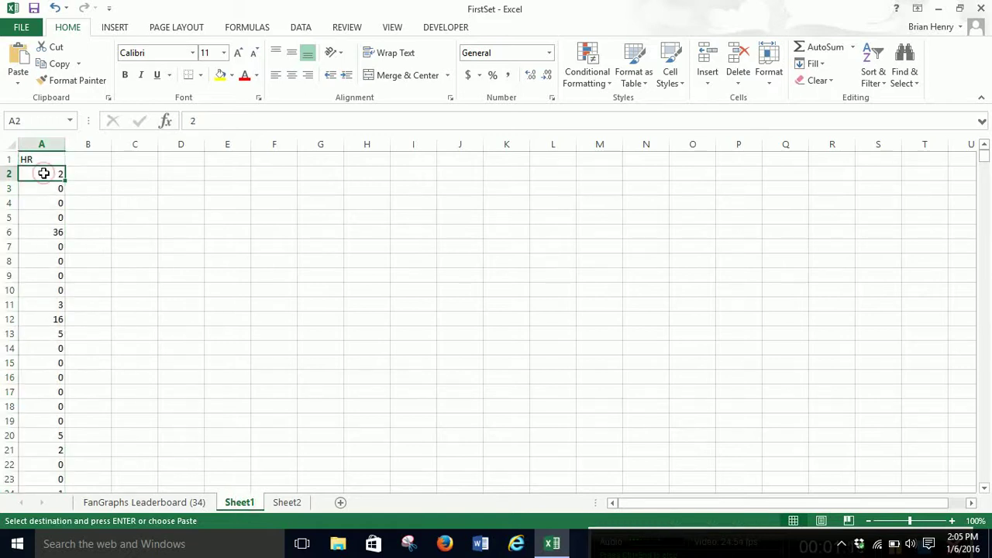
{"action": "key", "text": "Up"}
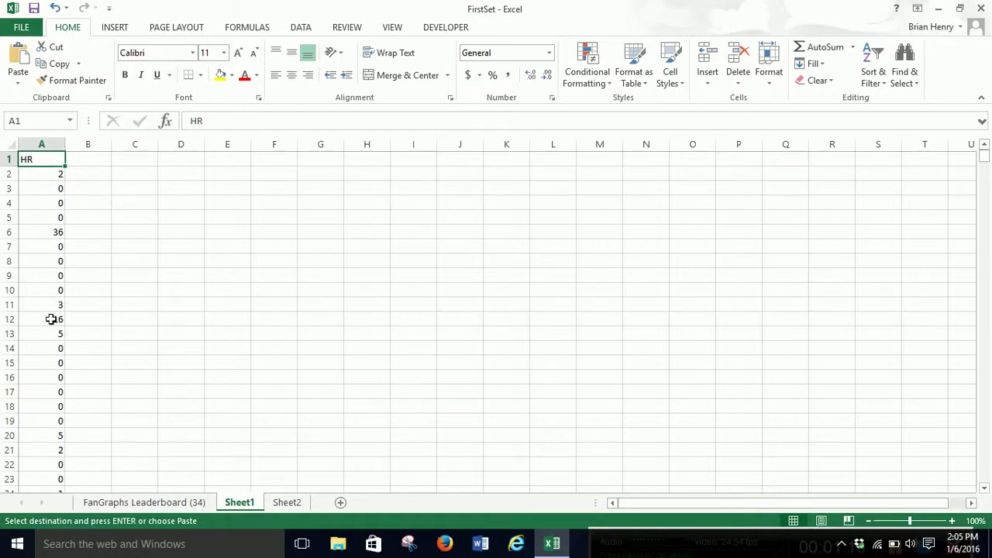
{"action": "key", "text": "ctrl+Down"}
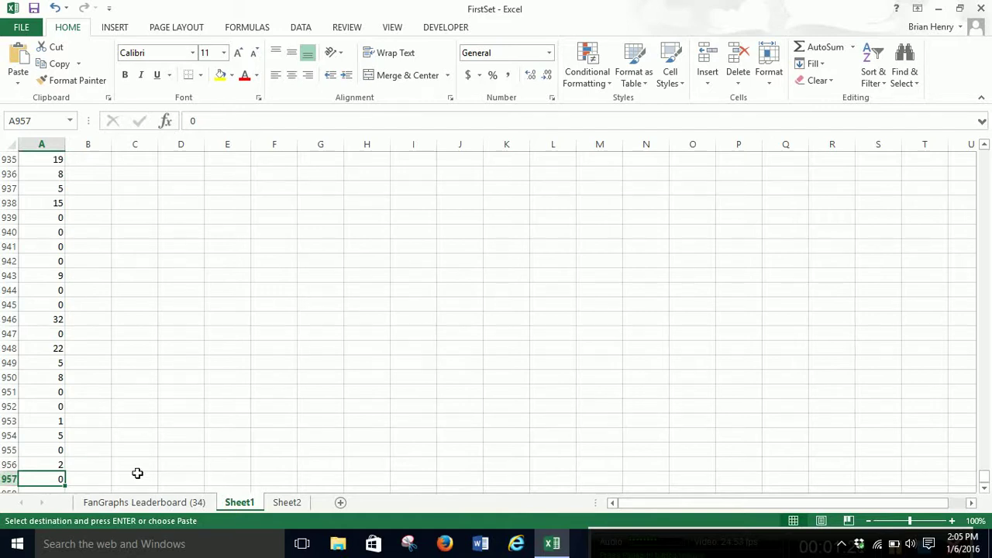
{"action": "key", "text": "ctrl+Up"}
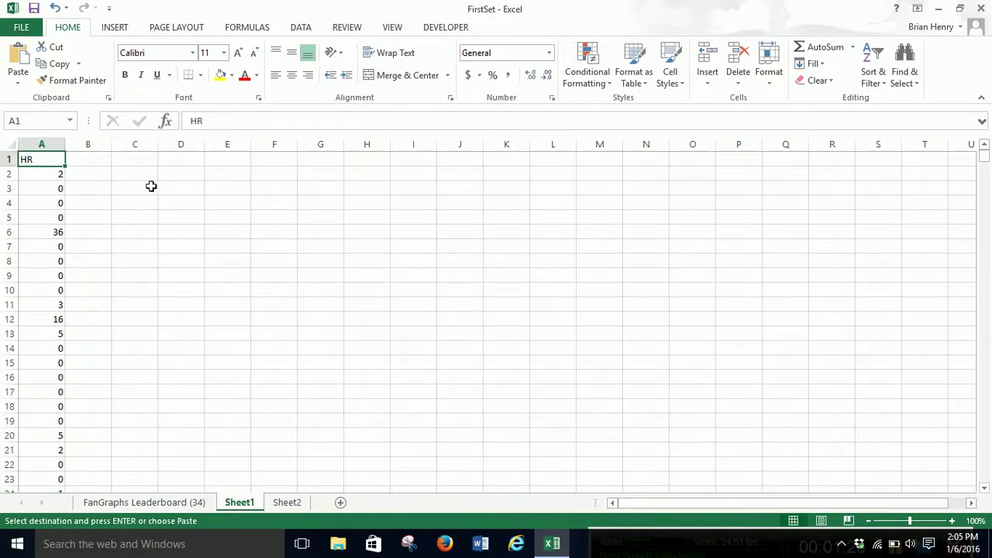
{"action": "left_click", "coordinate": [145, 185]}
{"action": "type", "text": "Av"}
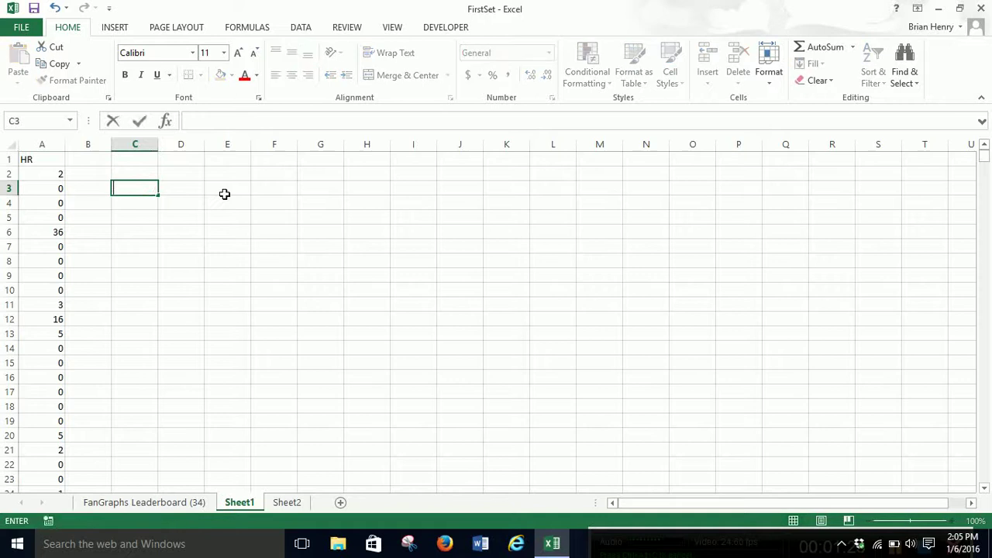
{"action": "type", "text": "erage"}
{"action": "key", "text": "Return"}
{"action": "type", "text": "Stdev"}
{"action": "key", "text": "Return"}
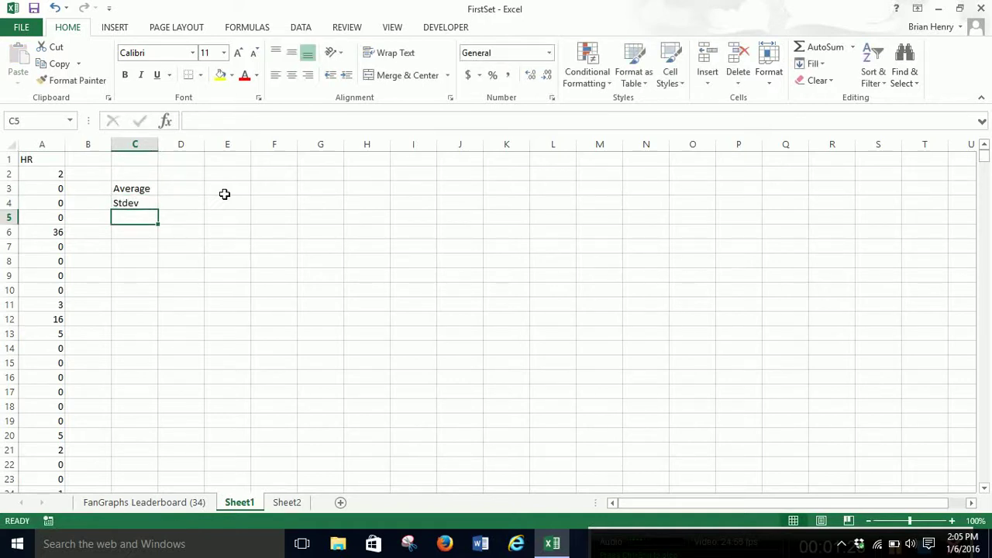
Label C5 as N, enter the sample size 956 in D5, and check it against the last HR row
{"action": "type", "text": "N"}
{"action": "key", "text": "Tab"}
{"action": "type", "text": "95"}
{"action": "key", "text": "ctrl+Return"}
{"action": "key", "text": "Left"}
{"action": "key", "text": "Left"}
{"action": "key", "text": "Left"}
{"action": "key", "text": "ctrl+Down"}
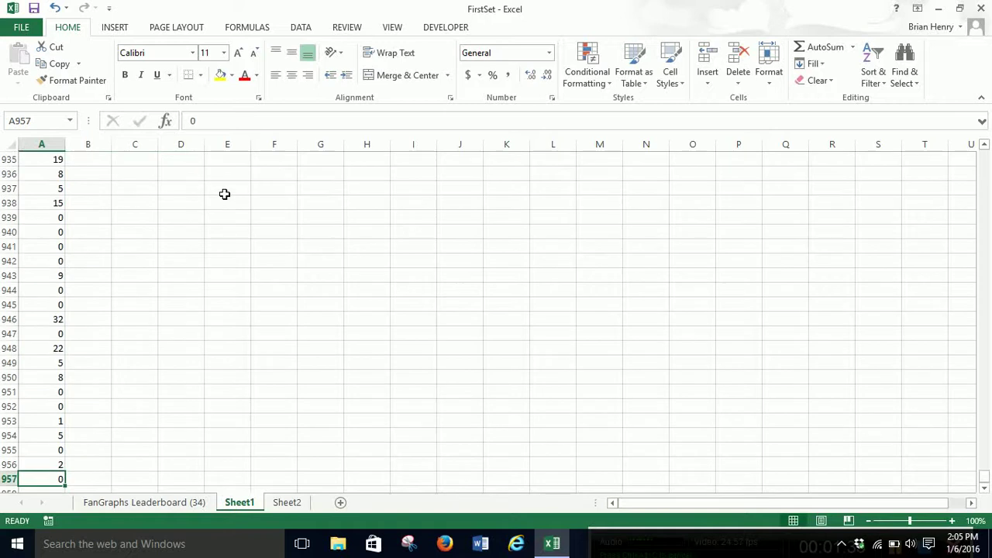
{"action": "key", "text": "ctrl+Up"}
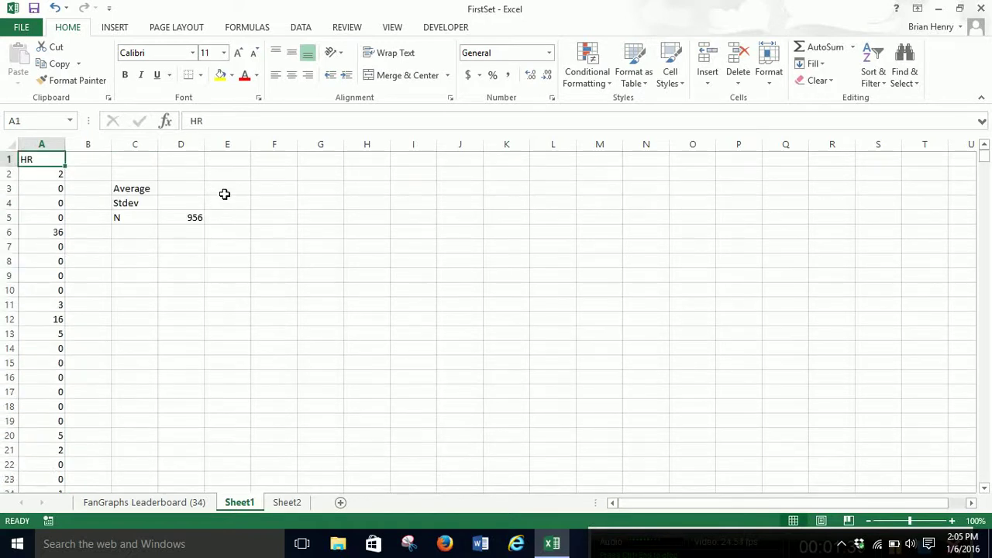
Calculate the average of the HR values in D3 with an AVERAGE formula over A2:A957
{"action": "key", "text": "Right"}
{"action": "key", "text": "Right"}
{"action": "key", "text": "Right"}
{"action": "key", "text": "Right"}
{"action": "key", "text": "Left"}
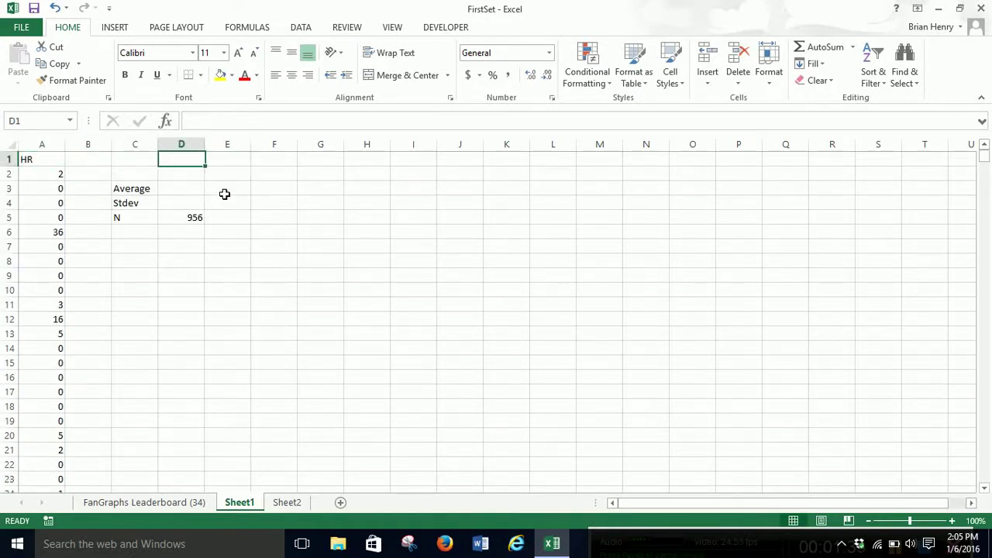
{"action": "key", "text": "Down"}
{"action": "key", "text": "Down"}
{"action": "type", "text": "=ave"}
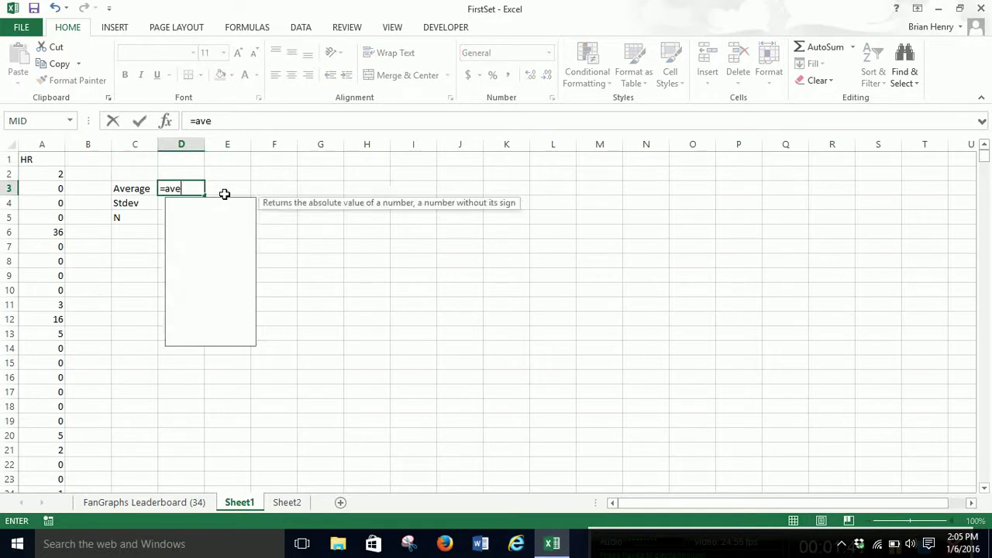
{"action": "type", "text": "rage("}
{"action": "key", "text": "Left"}
{"action": "key", "text": "Left"}
{"action": "key", "text": "Left"}
{"action": "key", "text": "Up"}
{"action": "key", "text": "ctrl+shift+Down"}
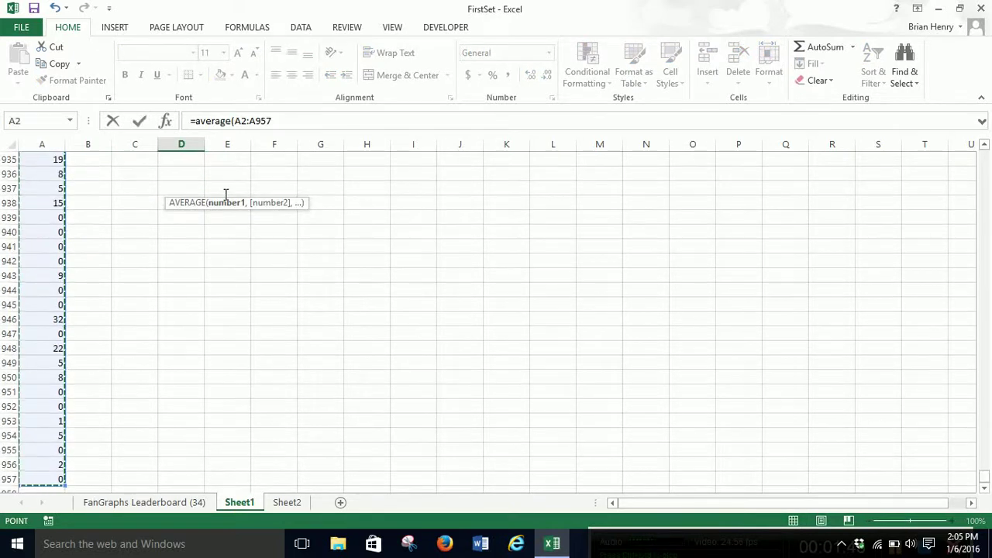
{"action": "key", "text": "Return"}
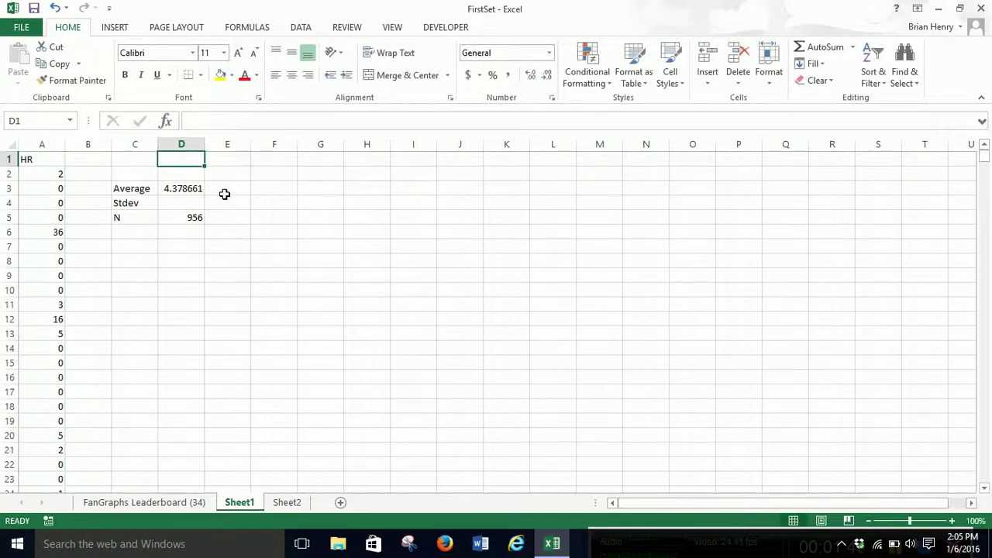
Calculate the standard deviation of the HR values in D4 with a STDEV formula over A2:A957
{"action": "key", "text": "Down"}
{"action": "key", "text": "Up"}
{"action": "type", "text": "=st"}
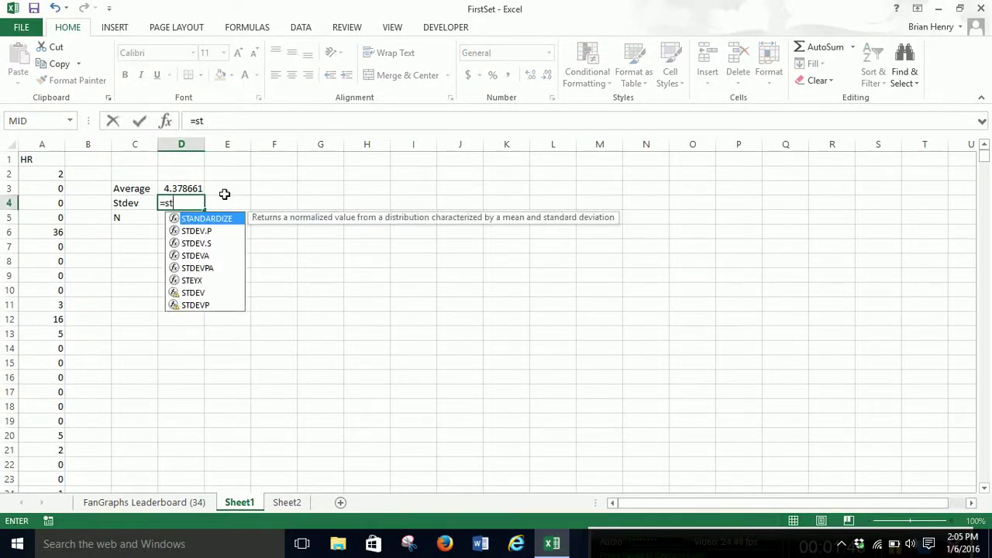
{"action": "type", "text": "dev(a1"}
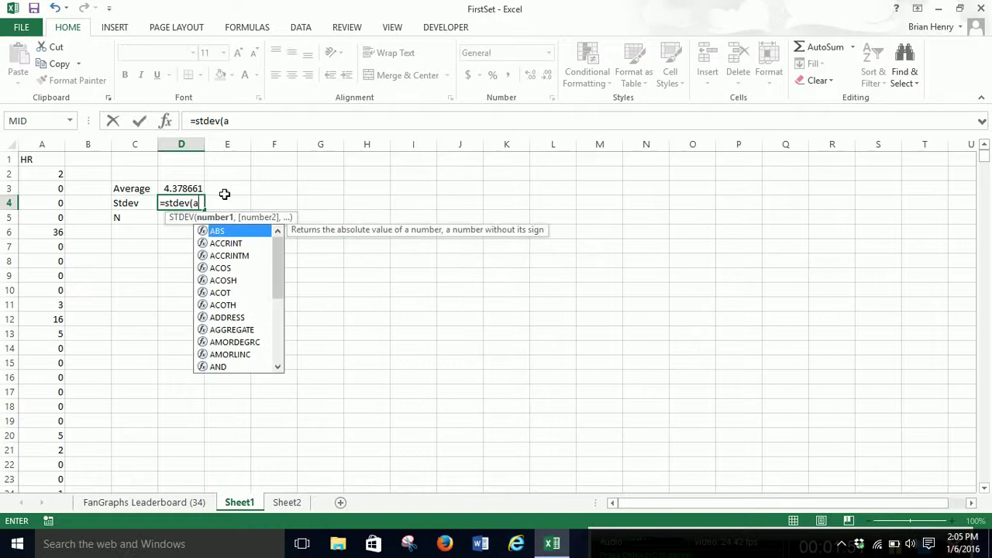
{"action": "key", "text": "BackSpace"}
{"action": "type", "text": "2:a"}
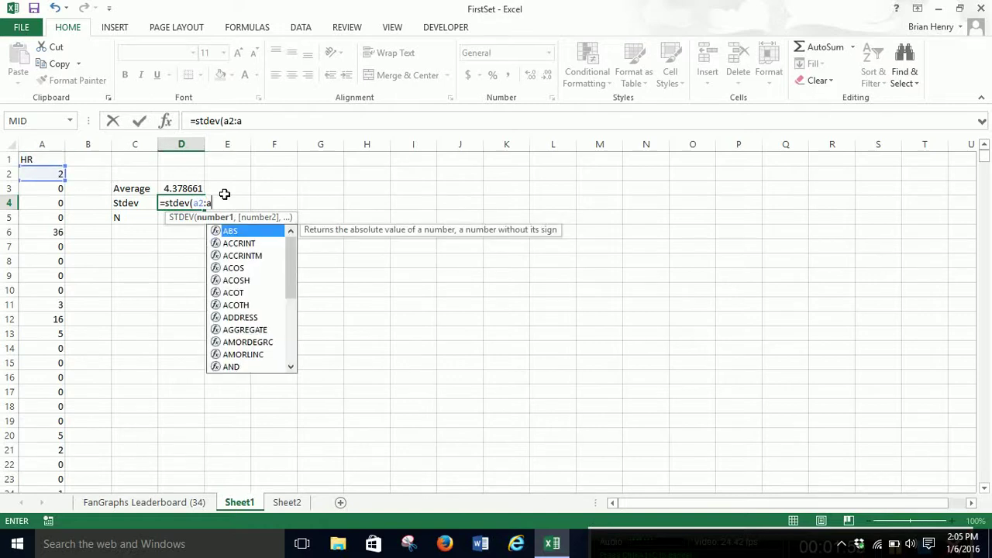
{"action": "type", "text": "957"}
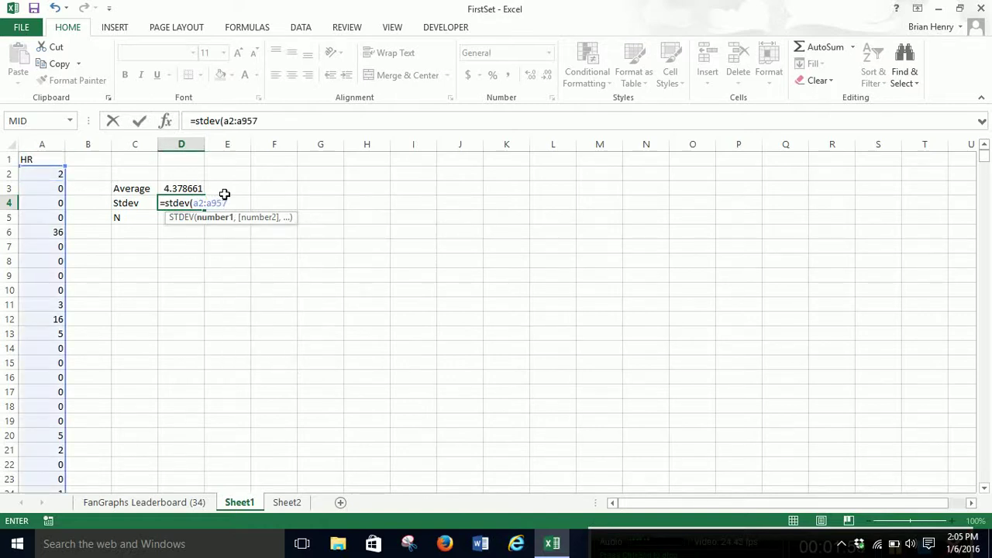
{"action": "key", "text": "Return"}
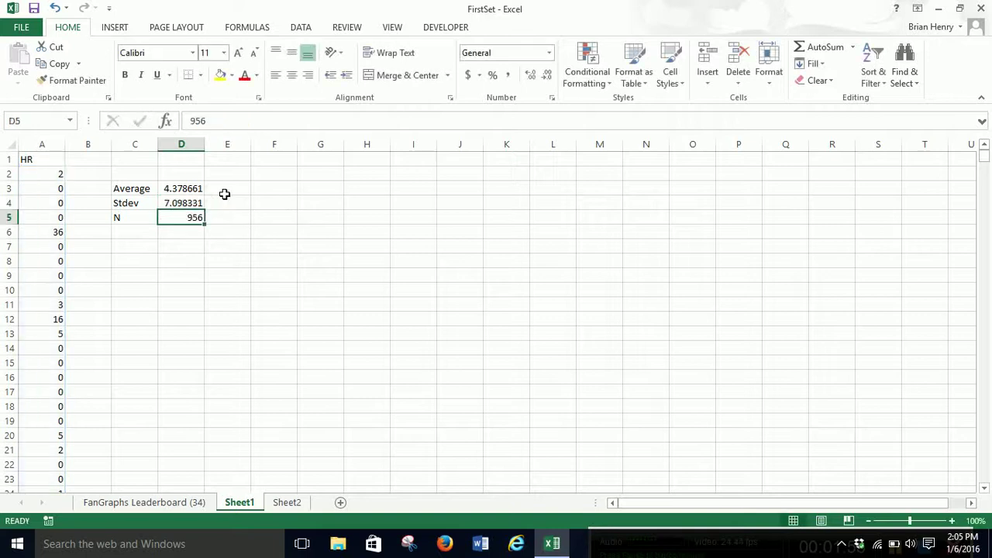
Format the average and standard deviation in D3:D4 to show two decimal places
{"action": "key", "text": "Up"}
{"action": "key", "text": "shift+Up"}
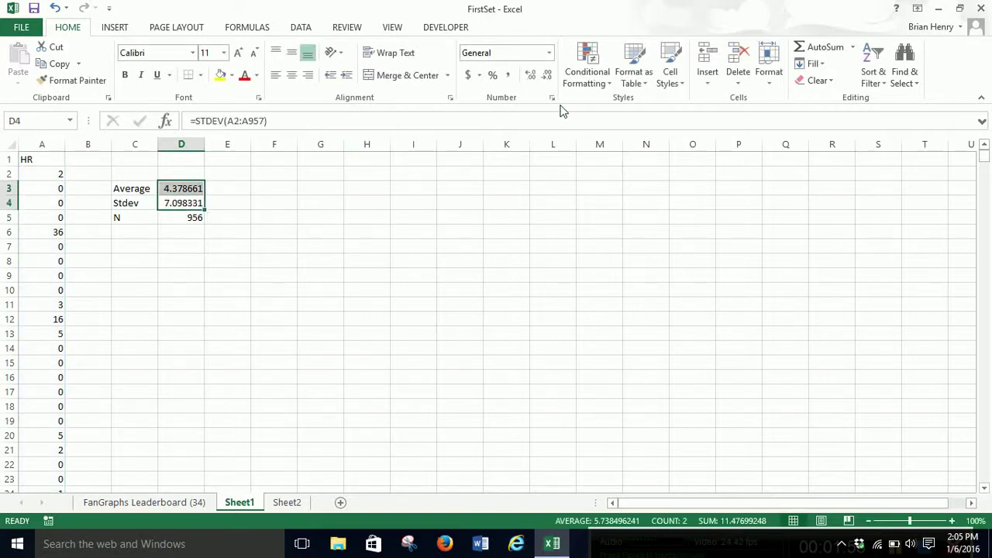
{"action": "left_click", "coordinate": [545, 75]}
{"action": "left_click", "coordinate": [546, 76]}
{"action": "left_click", "coordinate": [547, 76]}
{"action": "left_click", "coordinate": [547, 76]}
{"action": "left_click", "coordinate": [264, 245]}
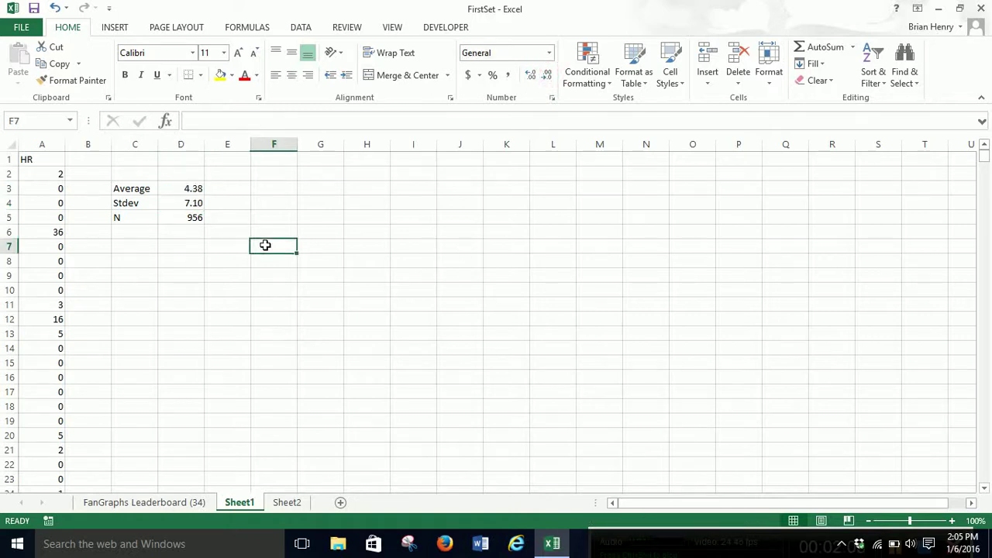
Enter the confidence levels 90%, 95% and 99% in cells C8 to C10
{"action": "left_click", "coordinate": [140, 259]}
{"action": "type", "text": "90%"}
{"action": "key", "text": "Return"}
{"action": "type", "text": "95%"}
{"action": "key", "text": "Return"}
{"action": "type", "text": "99%"}
{"action": "key", "text": "Return"}
Add the column headings Low in D7 and High in E7 above the confidence level rows
{"action": "key", "text": "Up"}
{"action": "key", "text": "Up"}
{"action": "key", "text": "Up"}
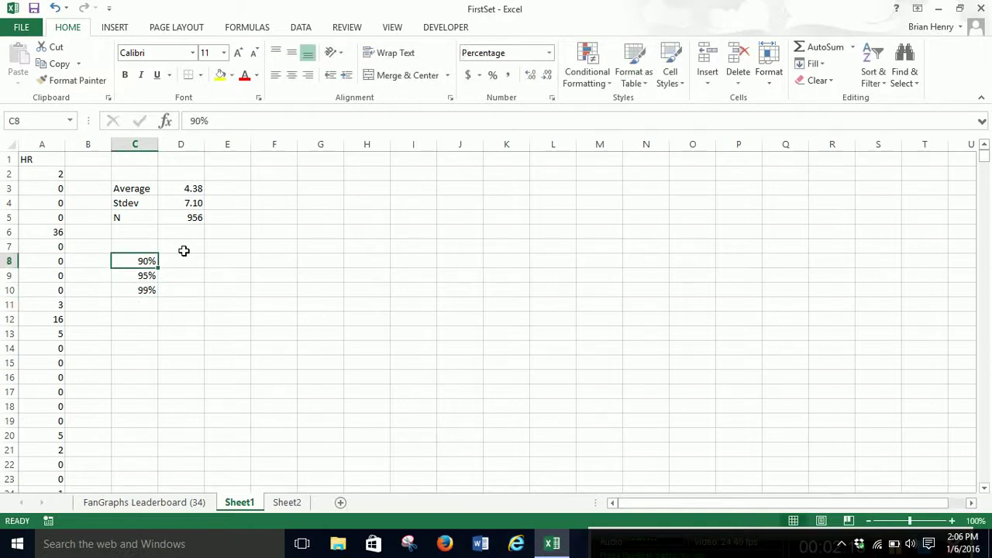
{"action": "key", "text": "Right"}
{"action": "key", "text": "Up"}
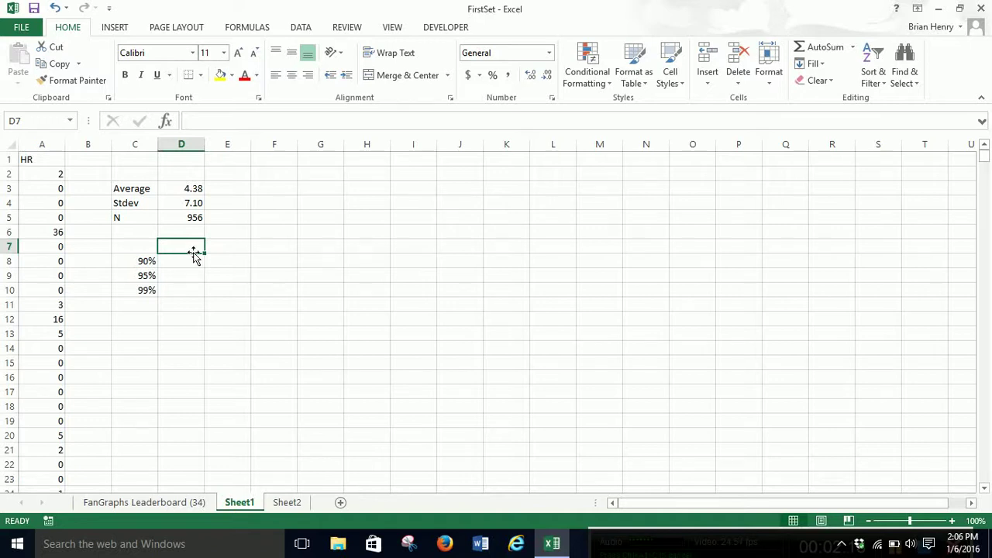
{"action": "type", "text": "Low"}
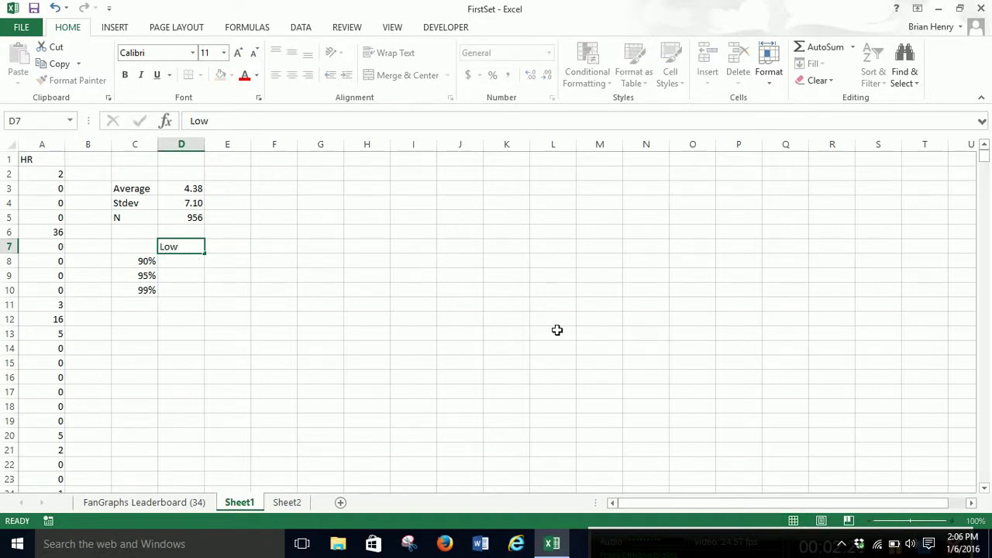
{"action": "key", "text": "Tab"}
{"action": "type", "text": "High"}
{"action": "key", "text": "Return"}
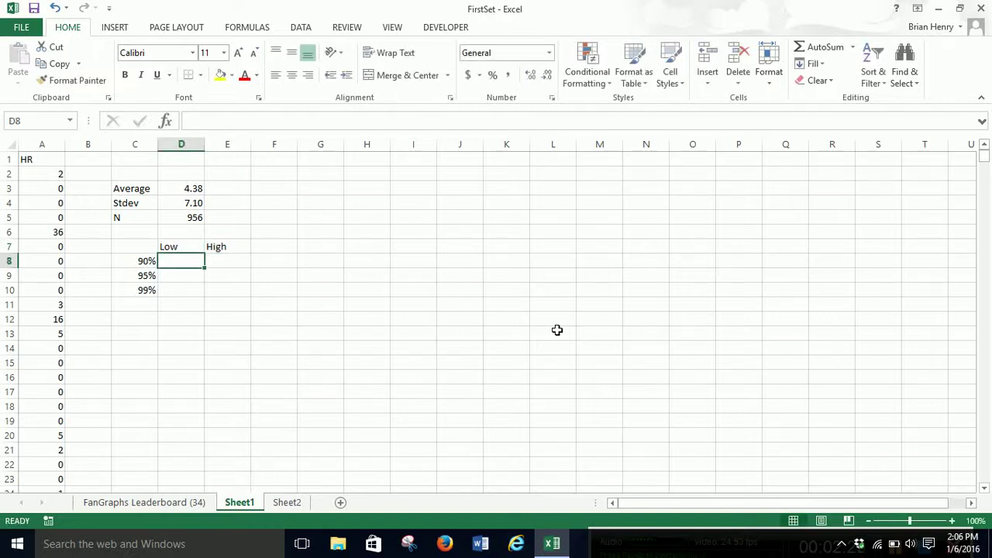
Calculate the 90% lower limit in D8 with =$D$3-TINV(1-C8,$D$5-1)*$D$4/SQRT($D$5) and fill the formula down to D10
{"action": "type", "text": "="}
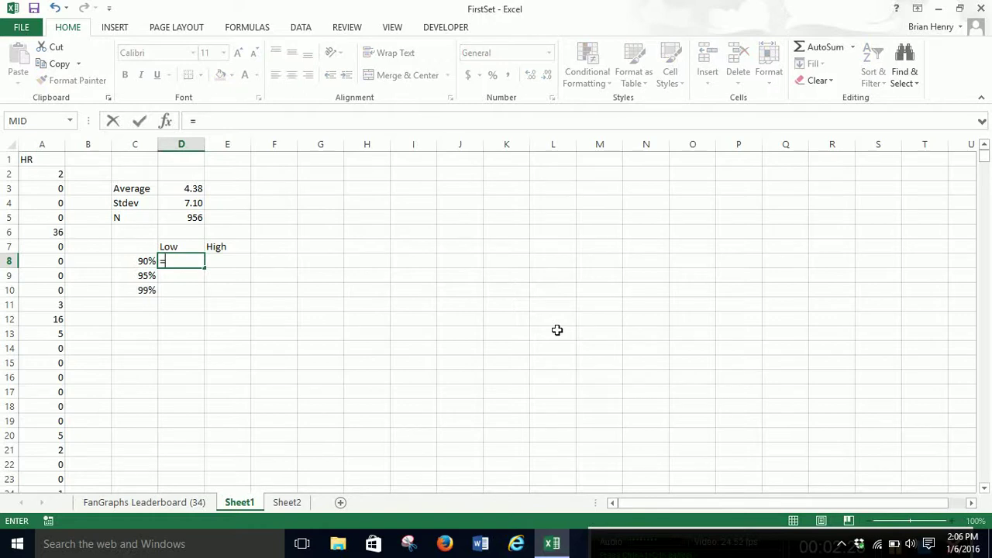
{"action": "left_click", "coordinate": [181, 190]}
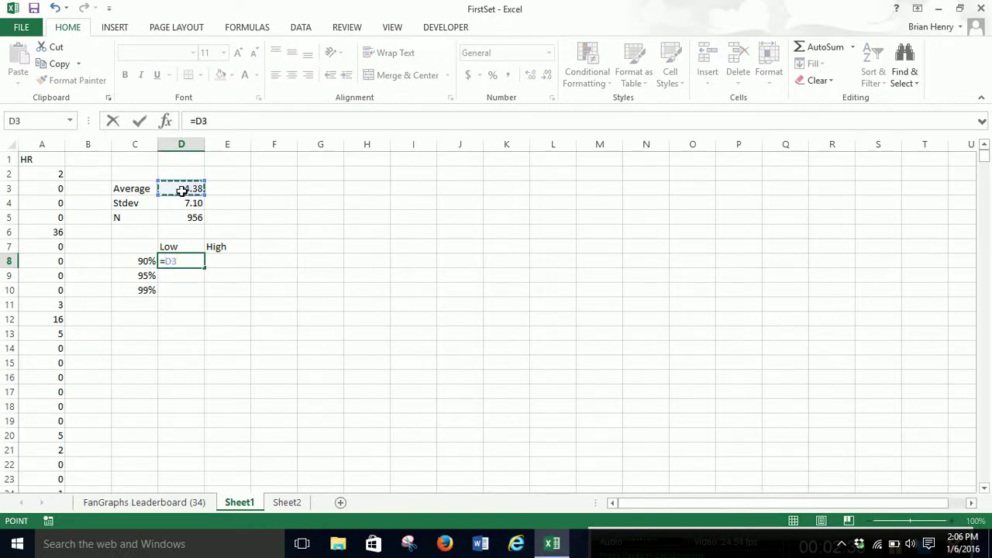
{"action": "key", "text": "F4"}
{"action": "type", "text": "-"}
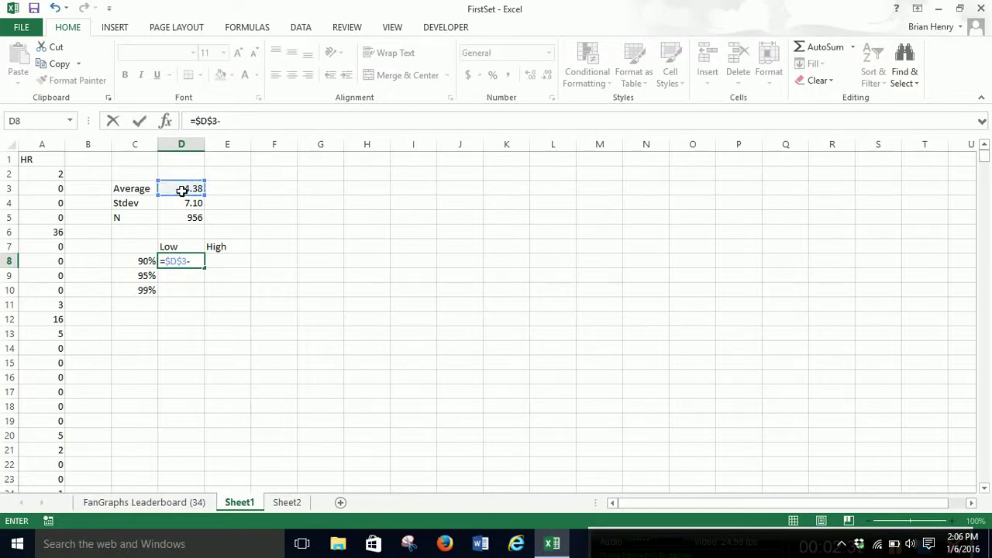
{"action": "type", "text": "tinv"}
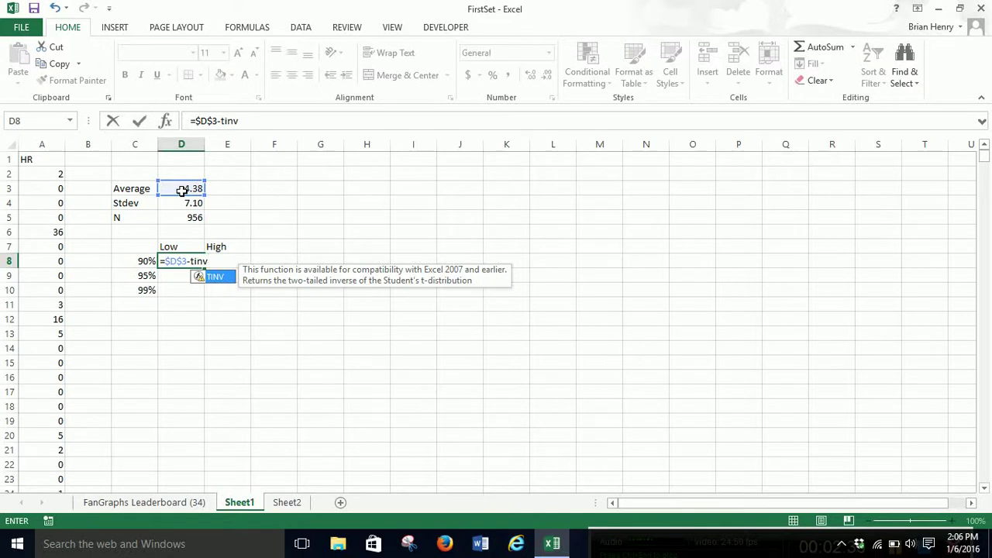
{"action": "type", "text": "("}
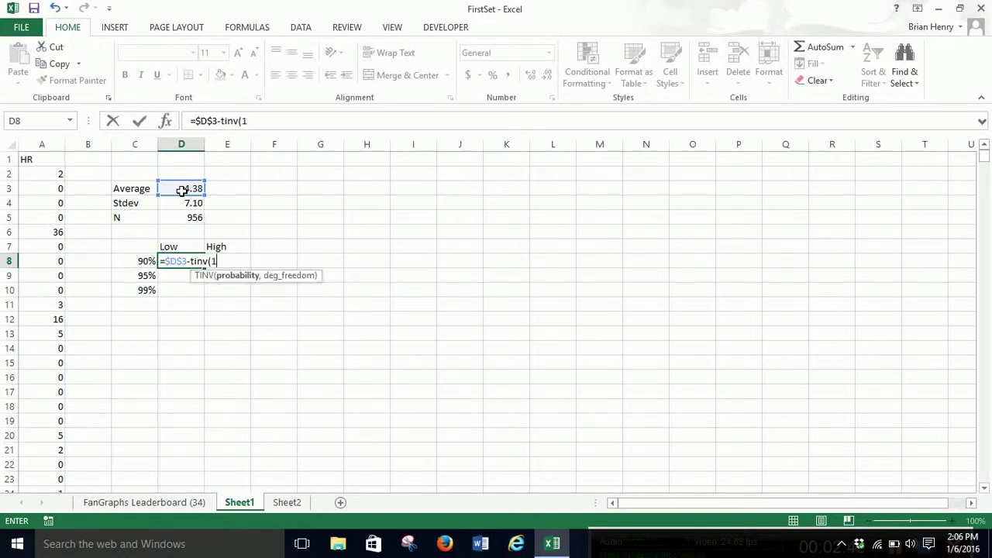
{"action": "type", "text": "1-"}
{"action": "key", "text": "Left"}
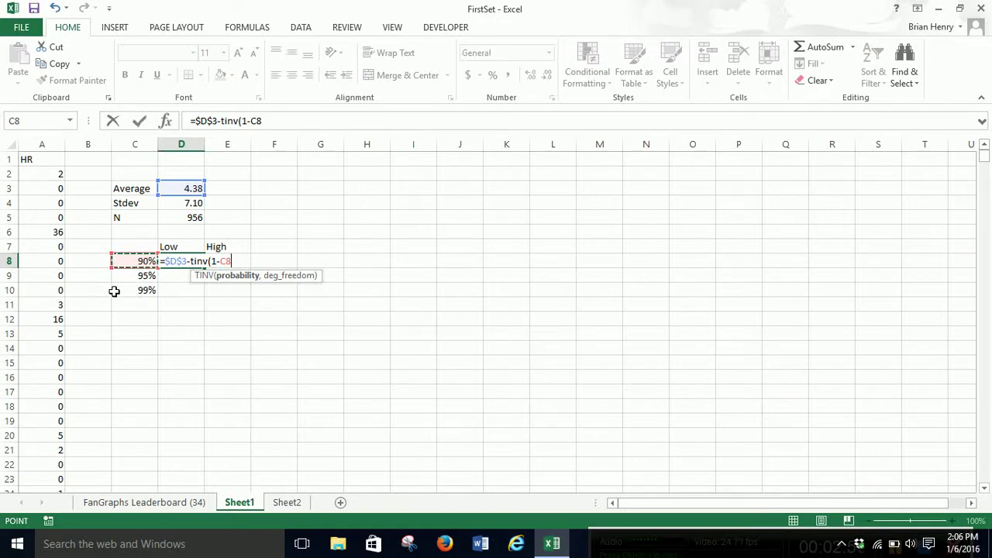
{"action": "type", "text": ","}
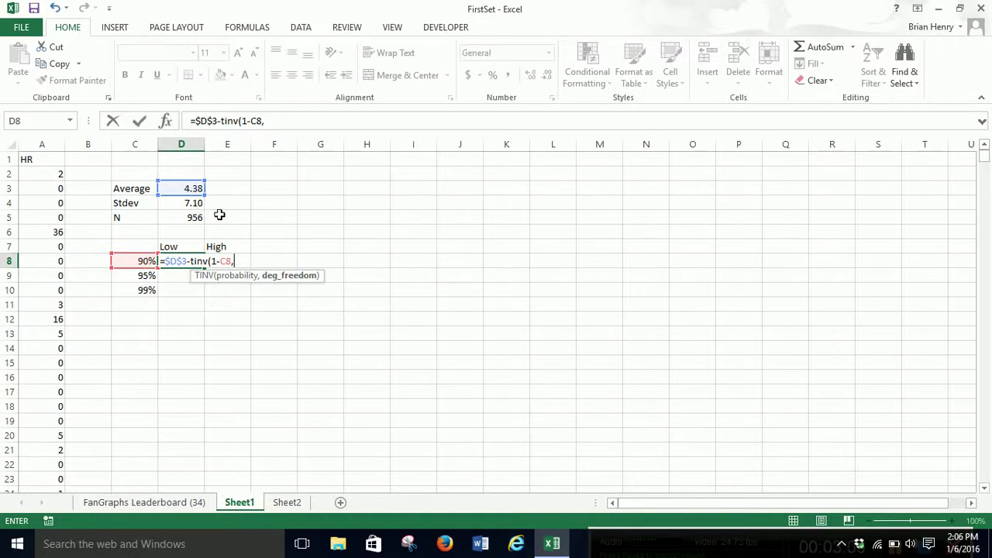
{"action": "left_click", "coordinate": [190, 216]}
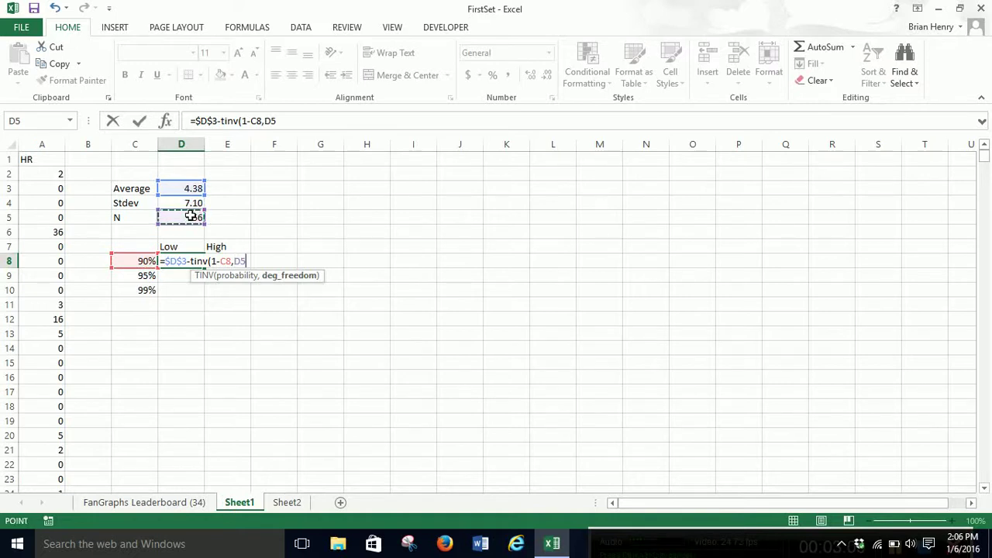
{"action": "key", "text": "F4"}
{"action": "type", "text": "-1)*"}
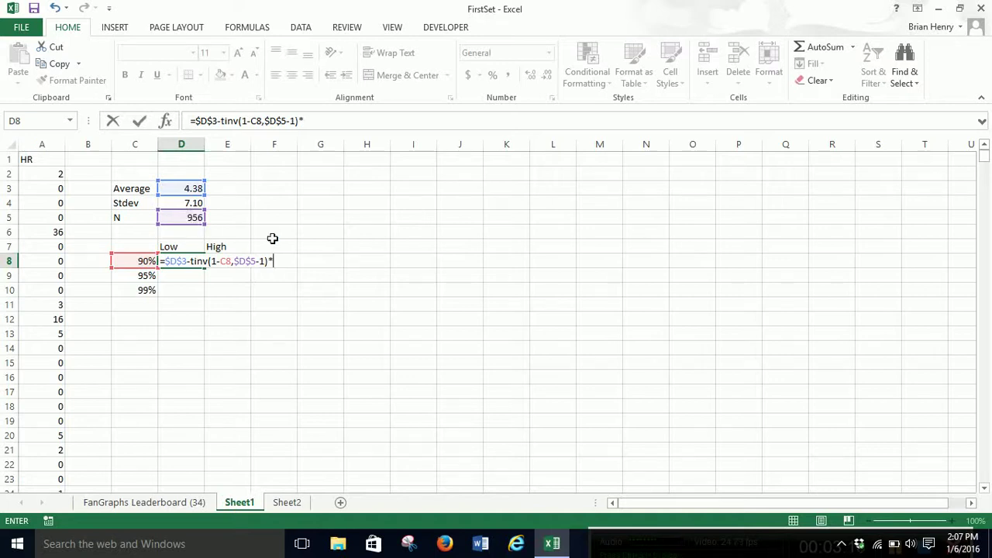
{"action": "left_click", "coordinate": [184, 203]}
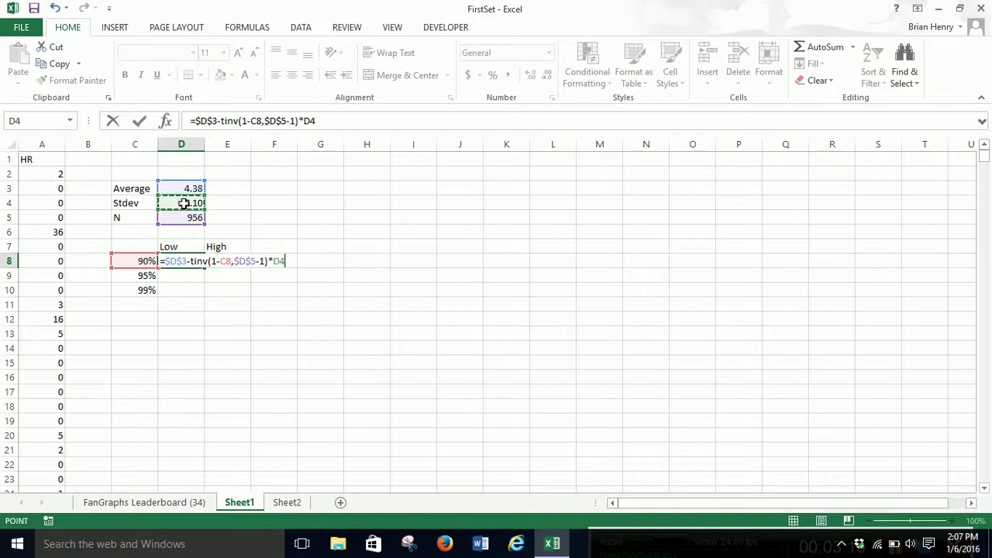
{"action": "key", "text": "F4"}
{"action": "type", "text": "sq"}
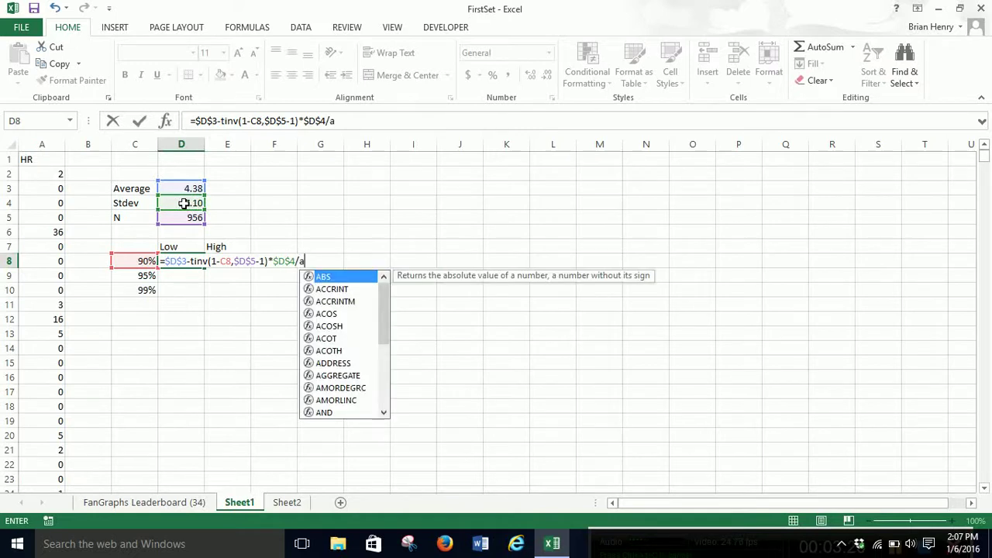
{"action": "type", "text": "rt("}
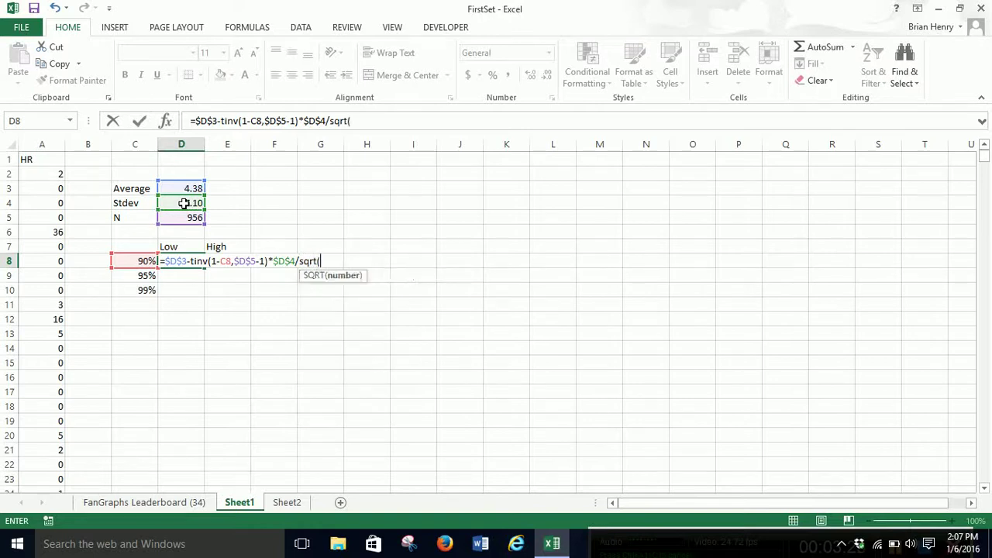
{"action": "left_click", "coordinate": [190, 220]}
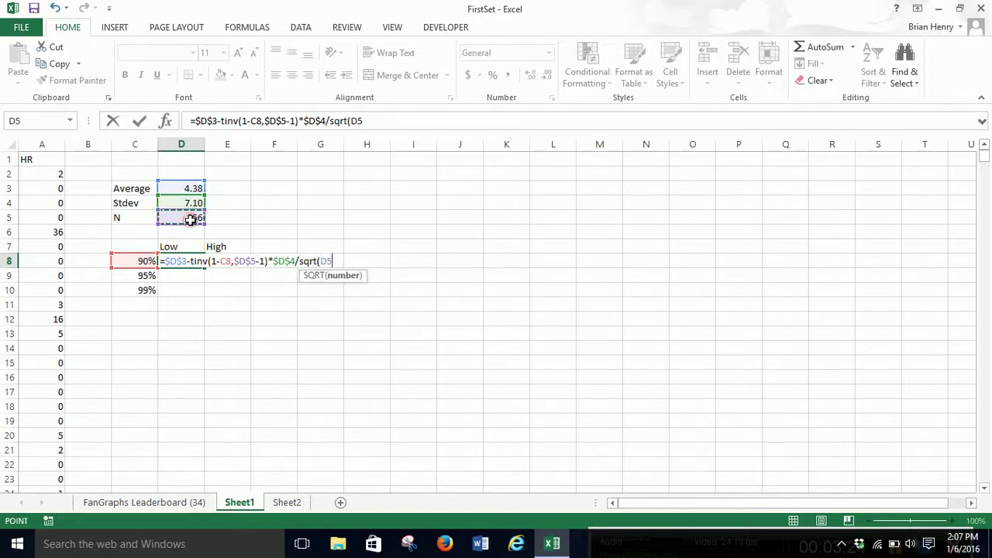
{"action": "key", "text": "F4"}
{"action": "type", "text": ")"}
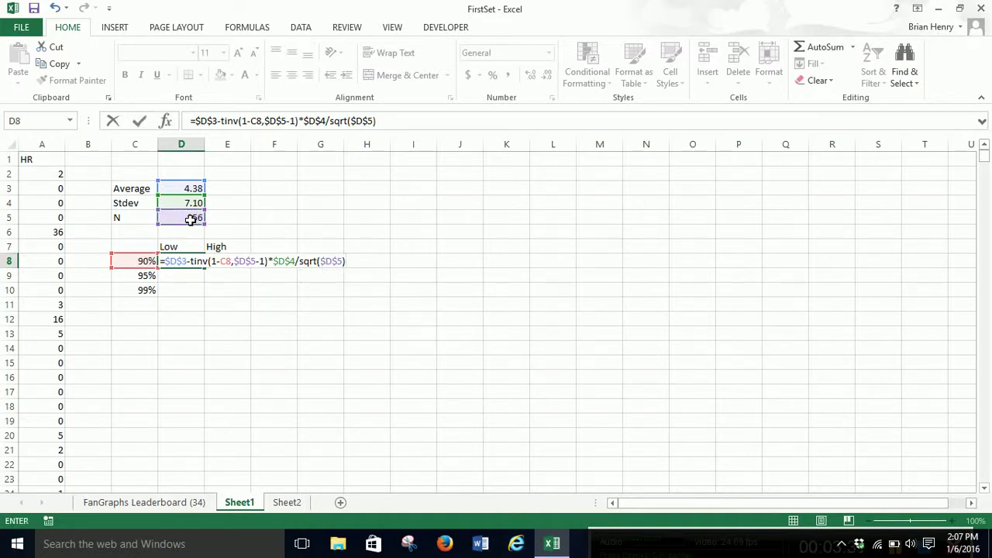
{"action": "key", "text": "ctrl+Return"}
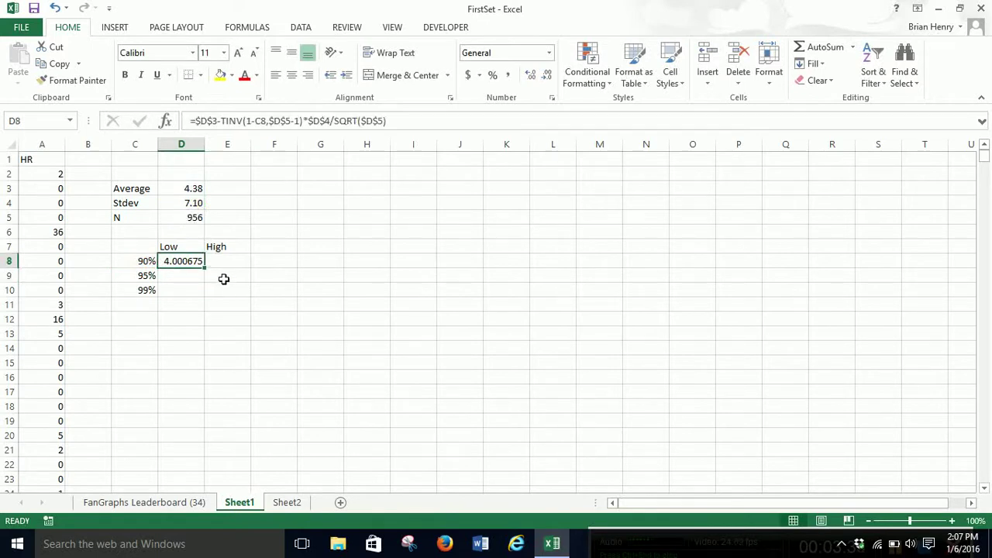
{"action": "left_click_drag", "start_coordinate": [204, 268], "coordinate": [203, 293]}
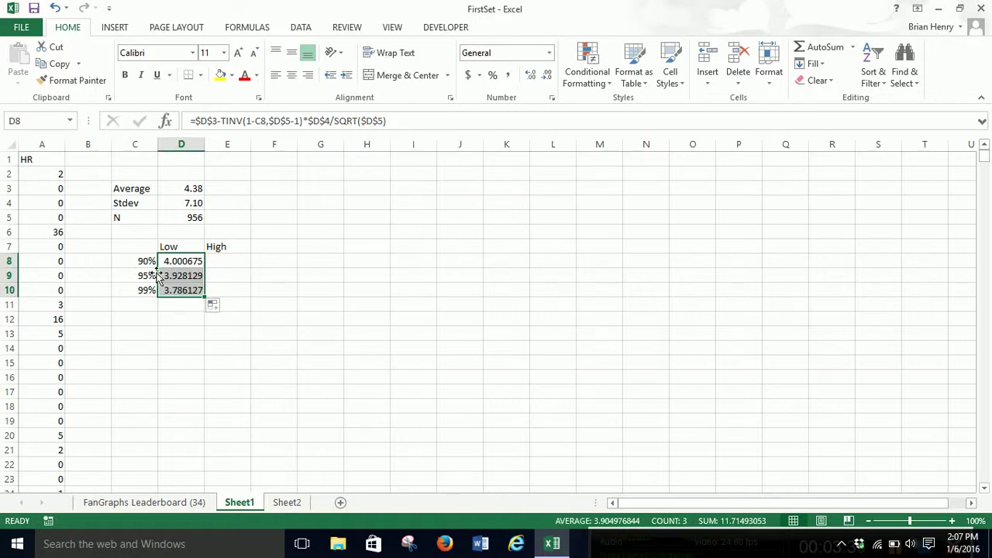
Copy the 90% Low formula from D8 across into the High column at E8
{"action": "left_click", "coordinate": [195, 262]}
{"action": "left_click_drag", "start_coordinate": [203, 267], "coordinate": [246, 266]}
{"action": "left_click", "coordinate": [245, 261]}
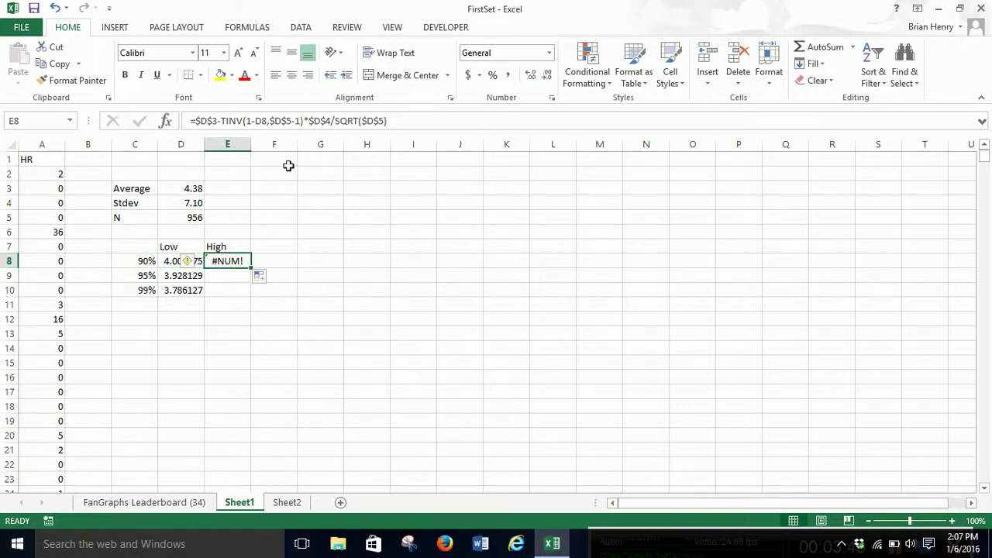
Change the formula in E8 to =$D$3+TINV(1-C8,$D$5-1)*$D$4/SQRT($D$5) and fill it down to E10
{"action": "left_click", "coordinate": [265, 121]}
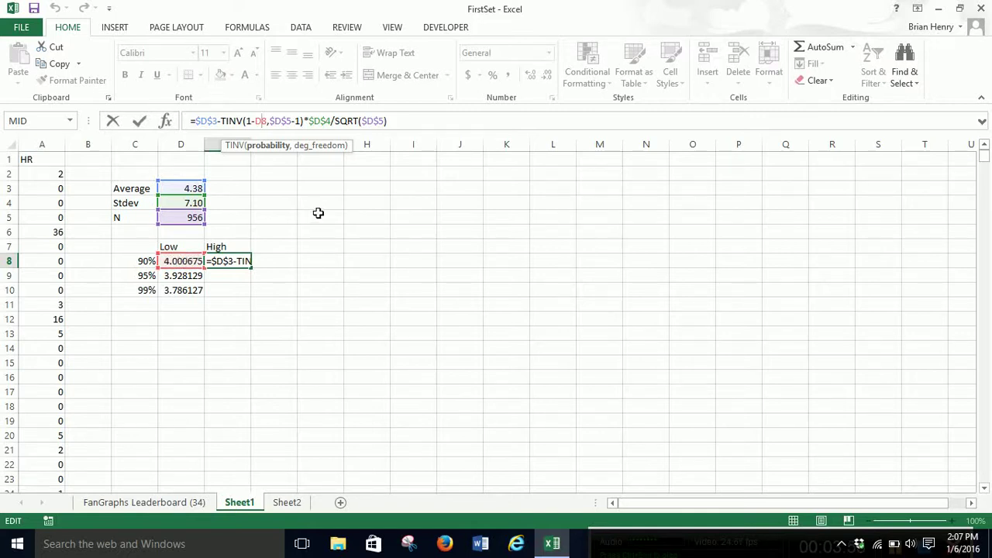
{"action": "key", "text": "BackSpace"}
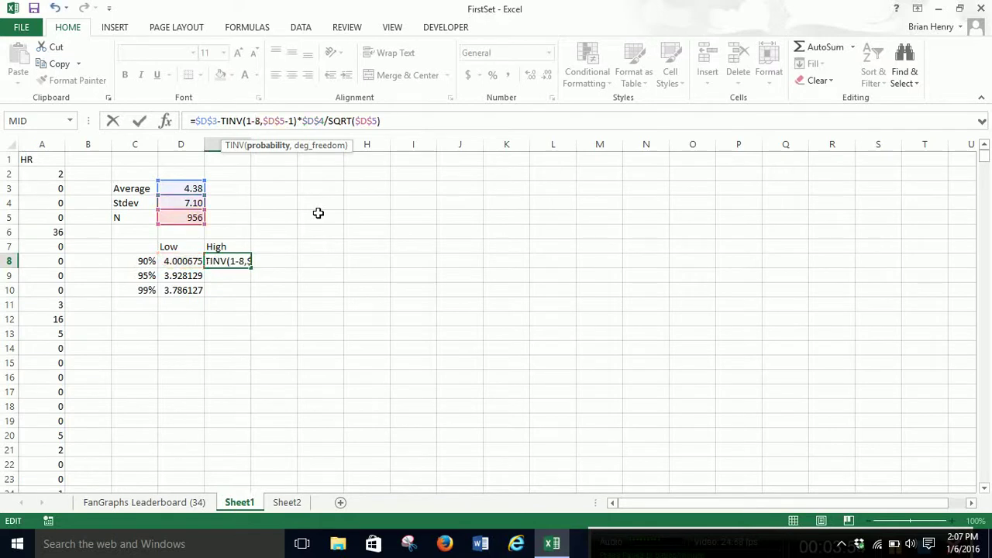
{"action": "type", "text": "c"}
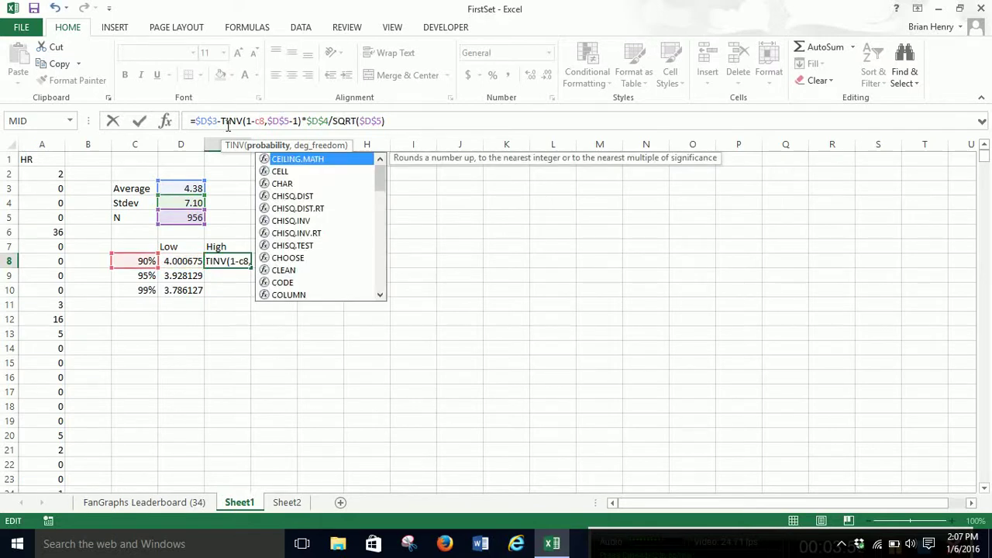
{"action": "left_click", "coordinate": [222, 121]}
{"action": "key", "text": "BackSpace"}
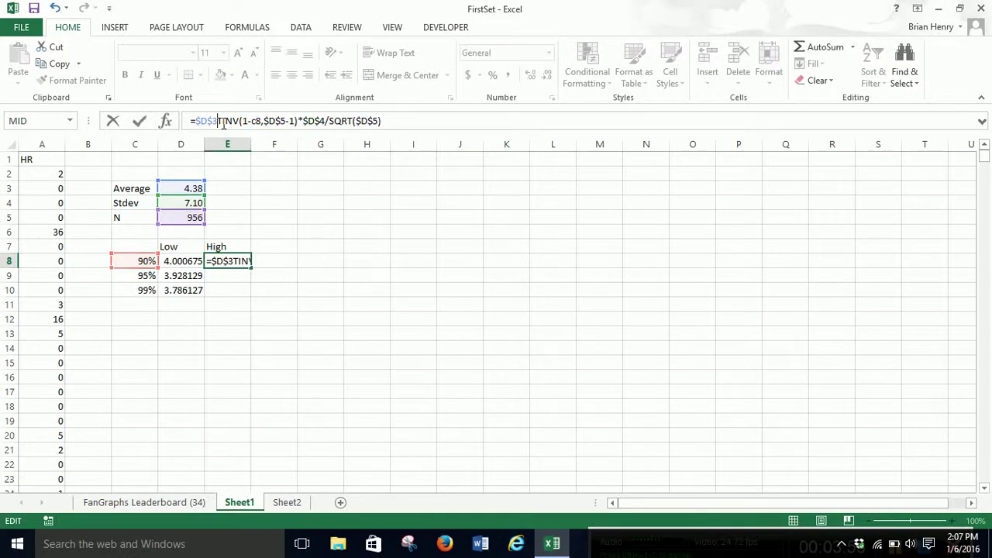
{"action": "type", "text": "+"}
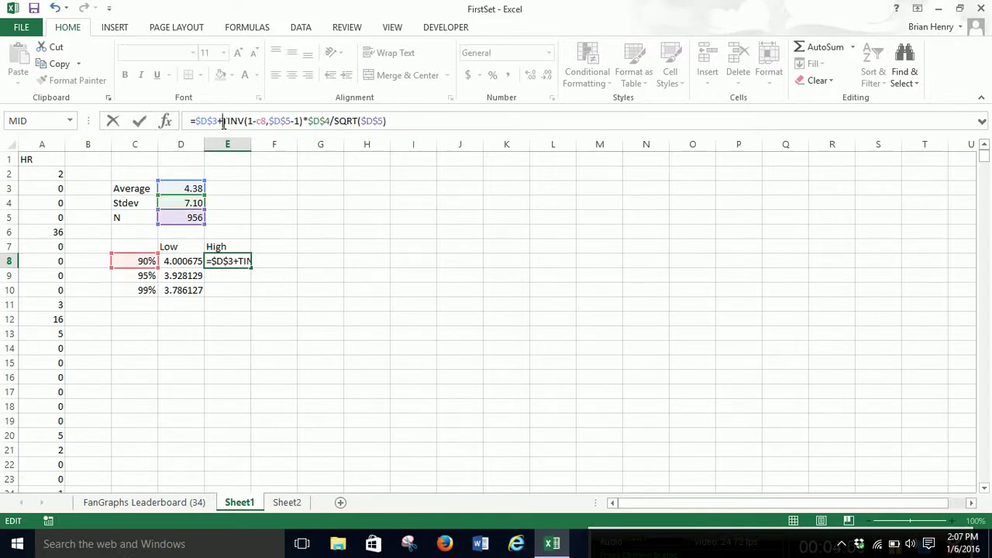
{"action": "key", "text": "Return"}
{"action": "key", "text": "Up"}
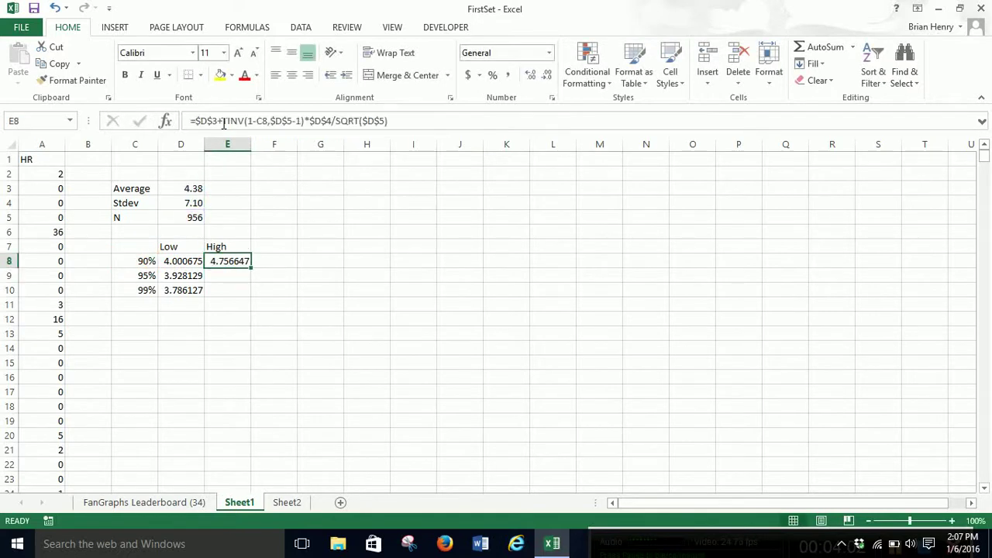
{"action": "left_click_drag", "start_coordinate": [250, 268], "coordinate": [255, 296]}
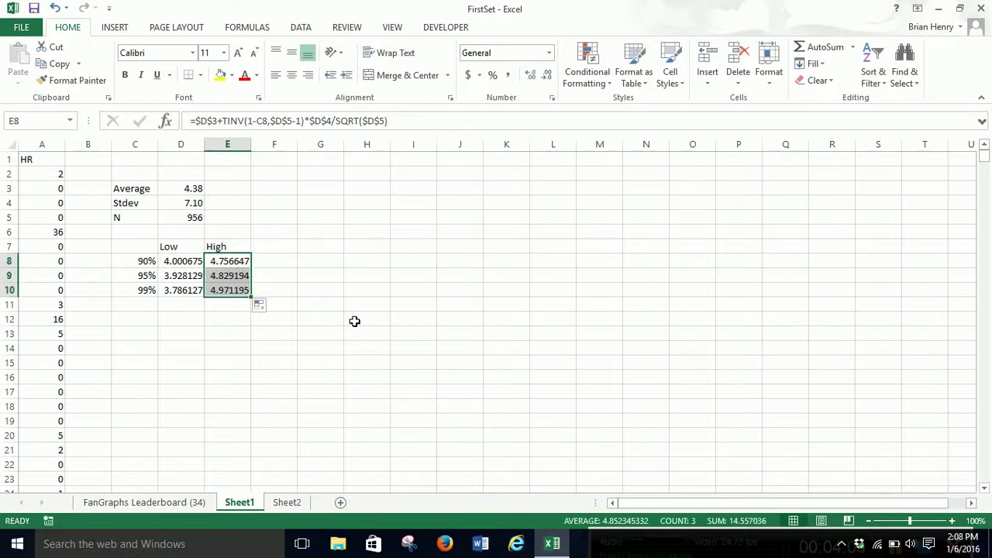
Format the Low and High confidence limits in D8:E10 to two decimal places
{"action": "key", "text": "shift+Left"}
{"action": "left_click", "coordinate": [546, 74]}
{"action": "left_click", "coordinate": [547, 75]}
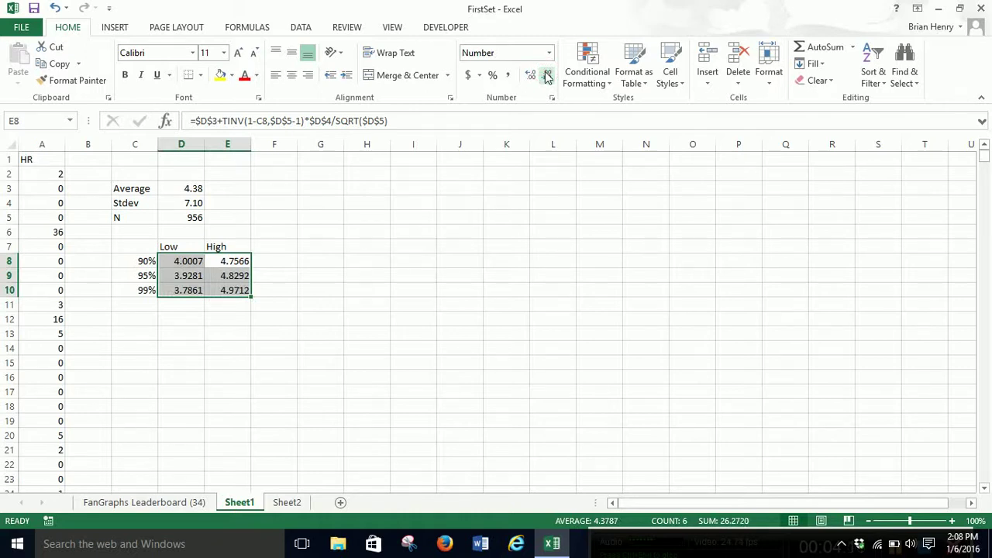
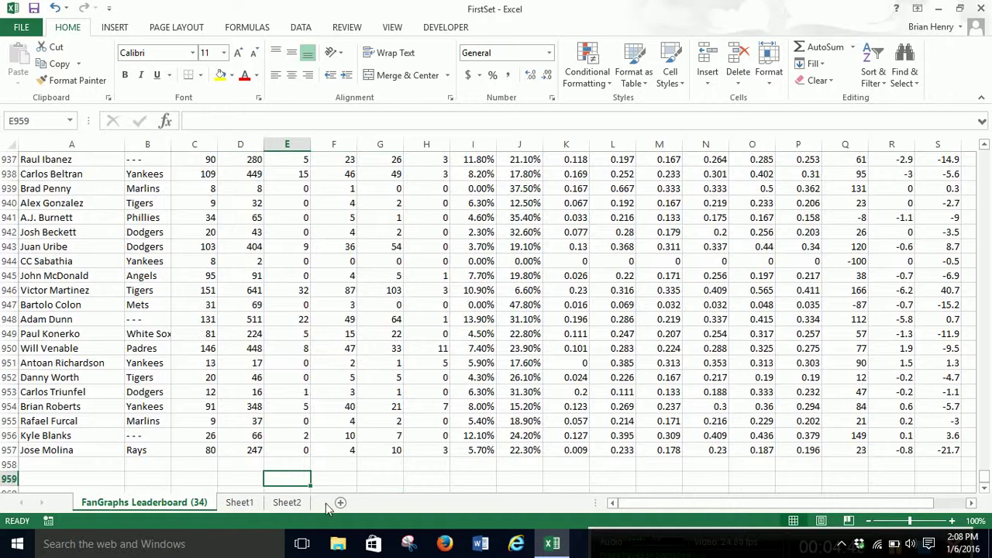
Copy the summary statistics and confidence interval block C3:E10 from Sheet1 and paste it at C3 on Sheet2 beside the RBI data
{"action": "left_click", "coordinate": [239, 502]}
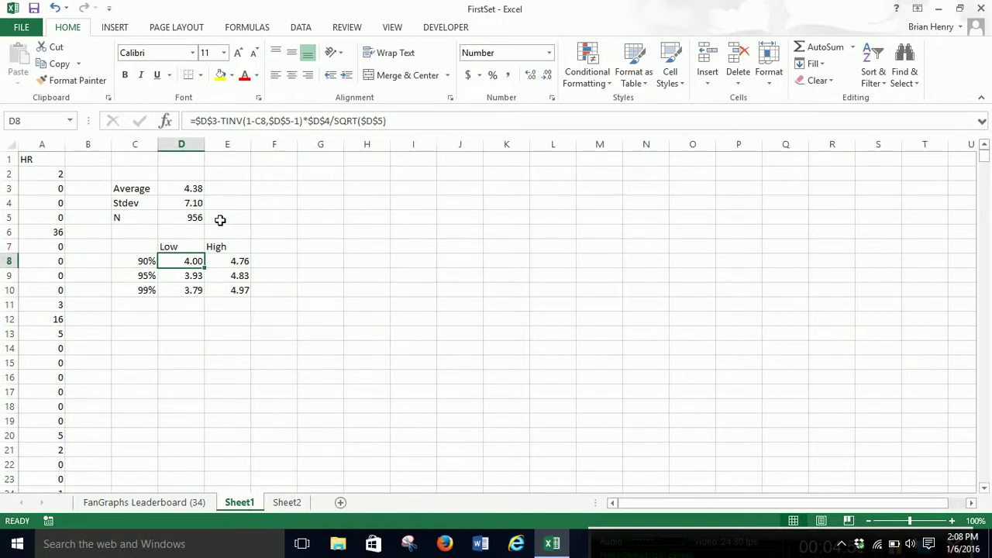
{"action": "left_click_drag", "start_coordinate": [141, 188], "coordinate": [230, 288]}
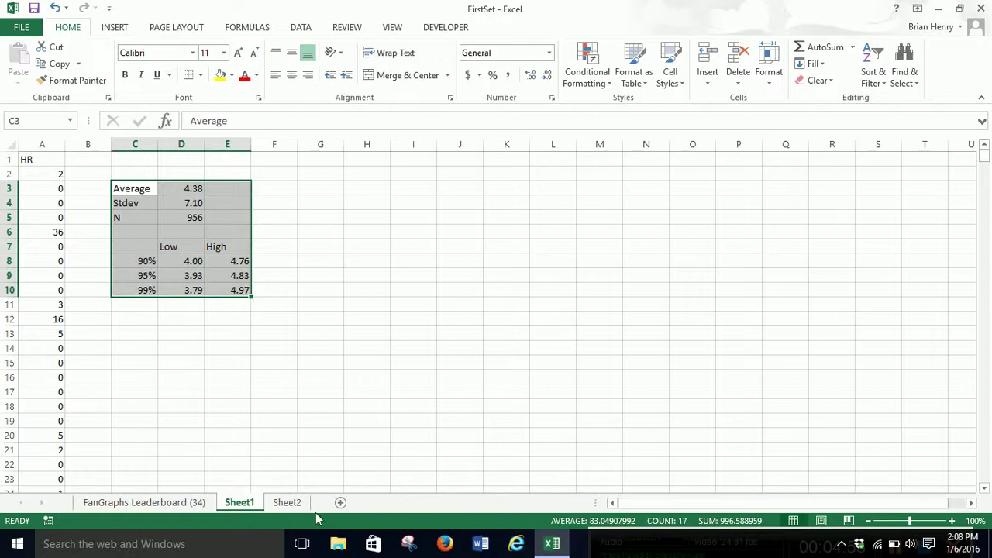
{"action": "left_click", "coordinate": [287, 503]}
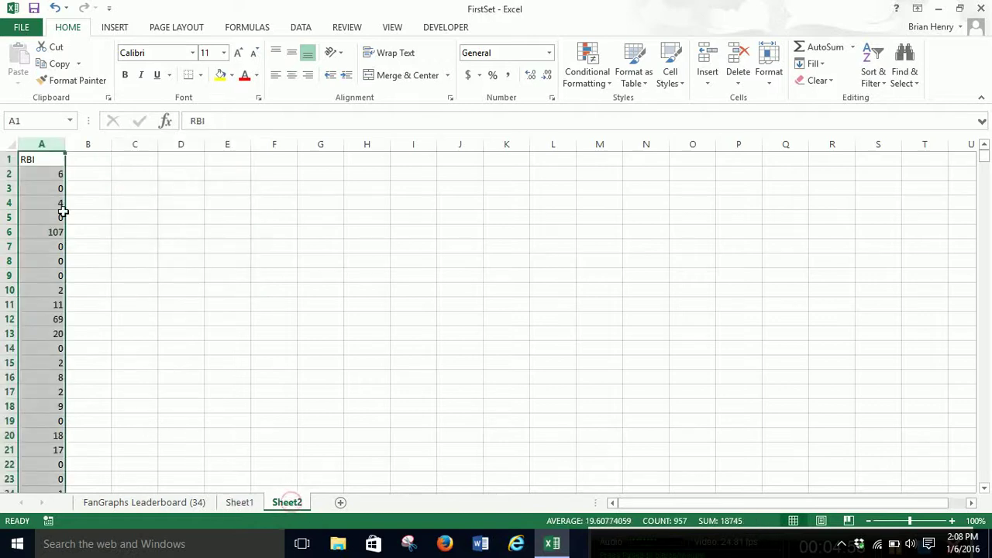
{"action": "left_click", "coordinate": [35, 159]}
{"action": "key", "text": "ctrl+Down"}
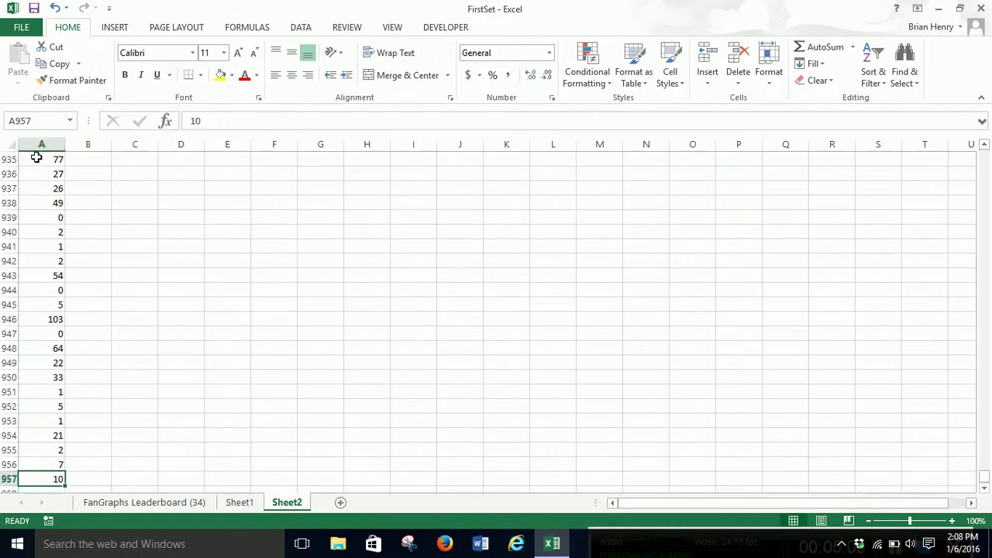
{"action": "key", "text": "ctrl+Up"}
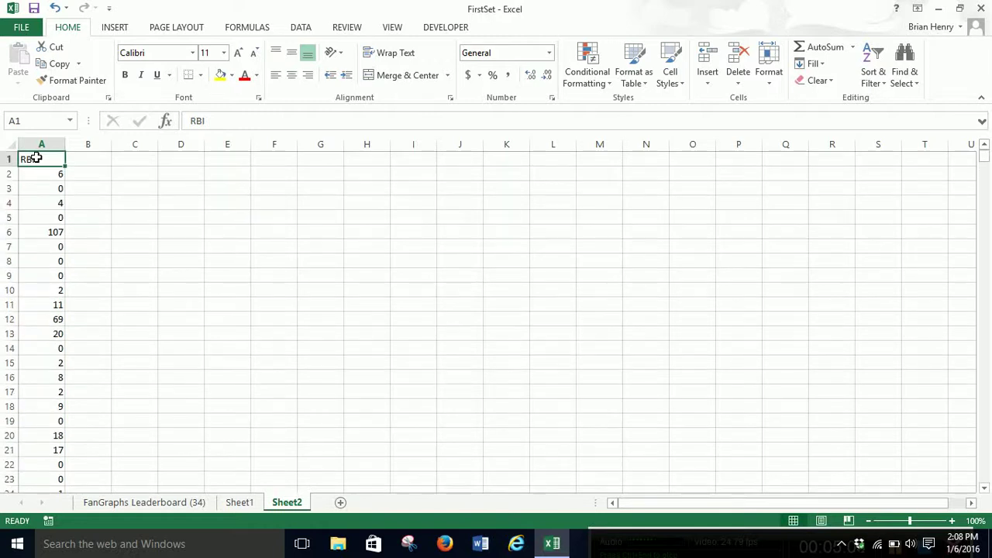
{"action": "left_click", "coordinate": [239, 502]}
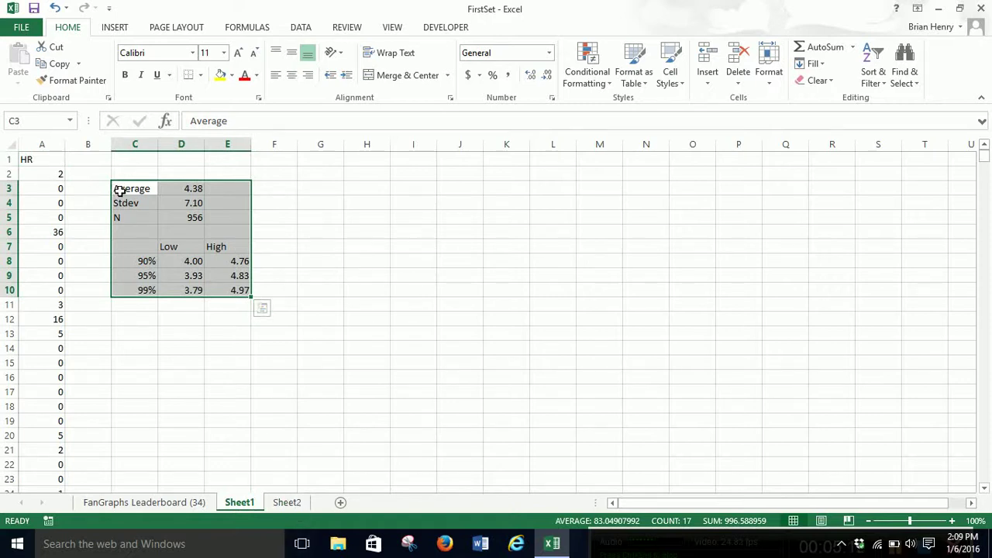
{"action": "key", "text": "ctrl+c"}
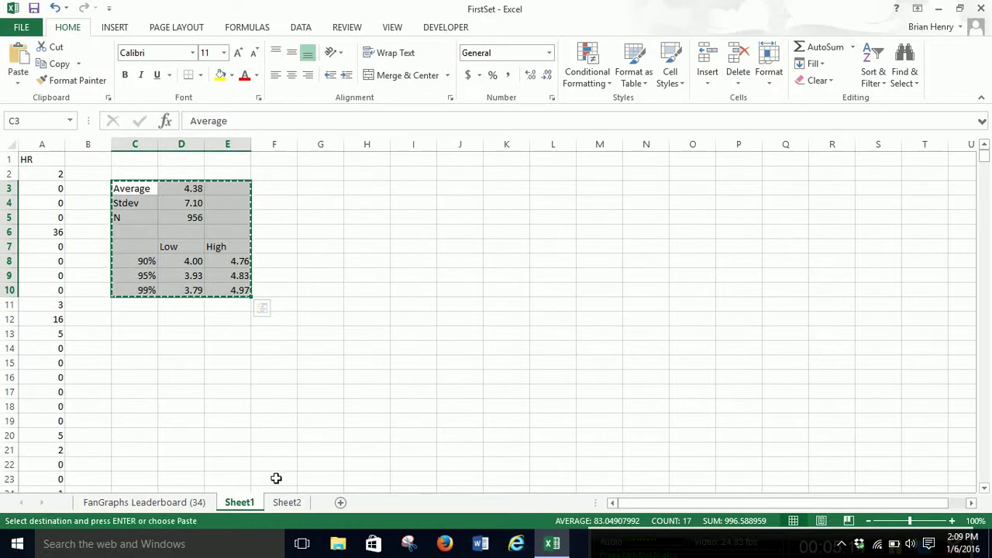
{"action": "left_click", "coordinate": [287, 502]}
{"action": "left_click", "coordinate": [140, 188]}
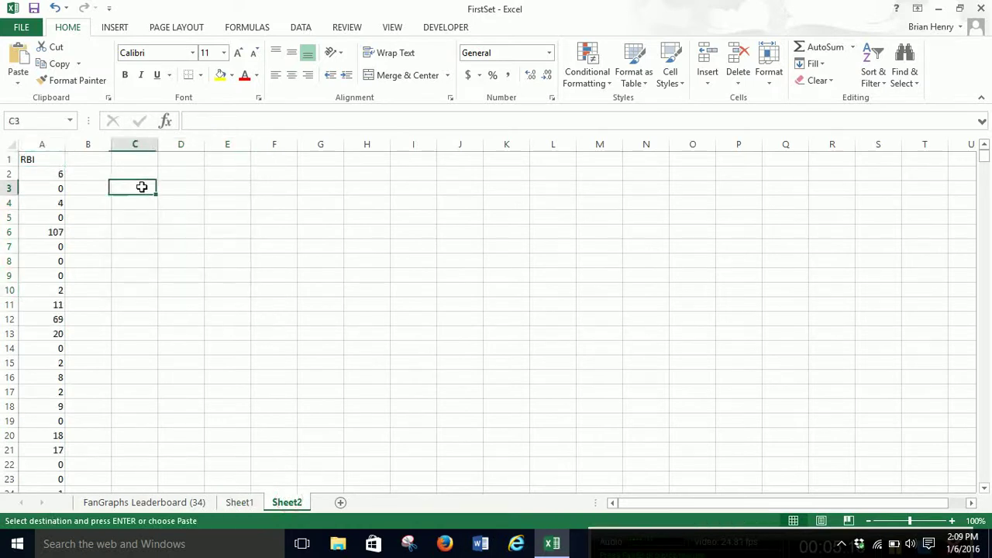
{"action": "key", "text": "ctrl+v"}
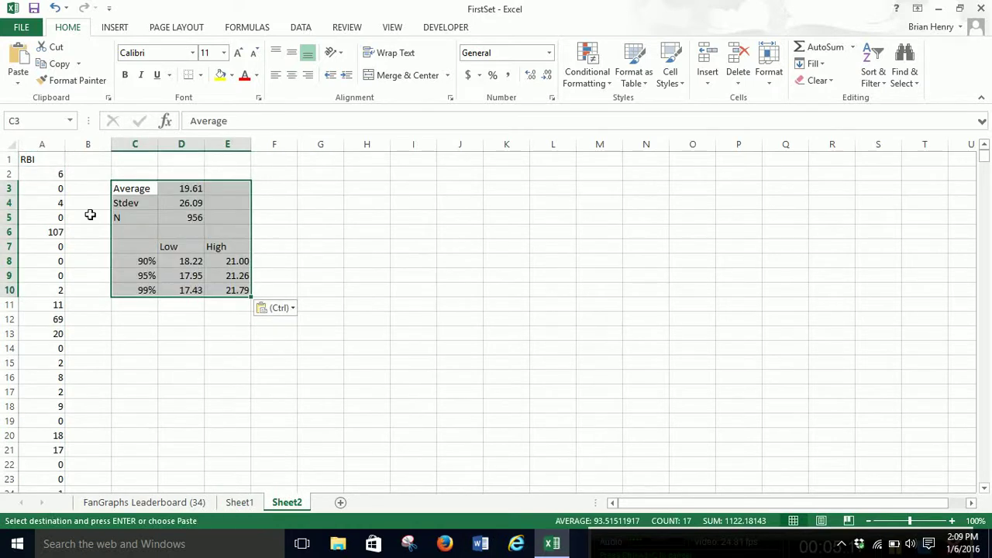
Examine the pasted formulas in D3:D5 and D8 on Sheet2 and the confidence levels in C8:C10 on Sheet1
{"action": "left_click", "coordinate": [193, 190]}
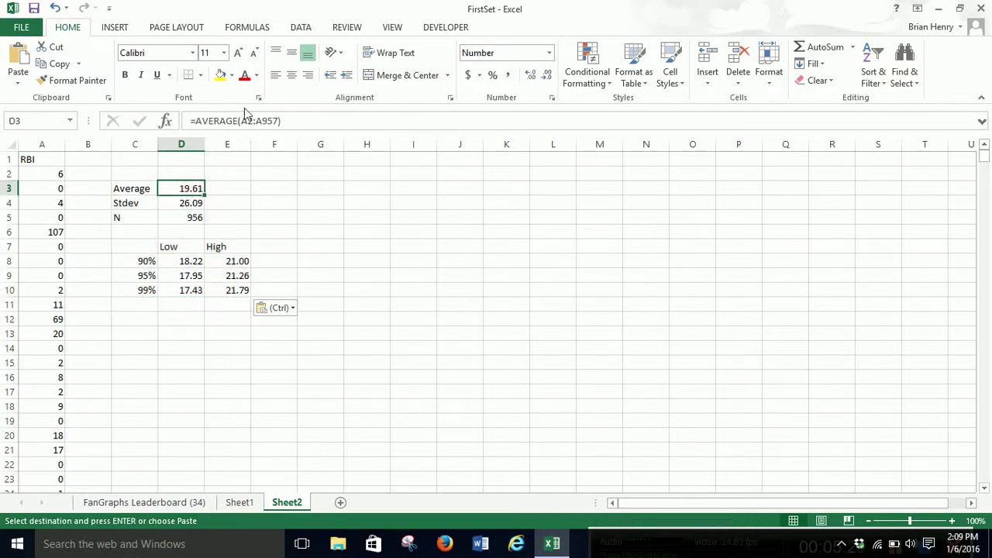
{"action": "left_click", "coordinate": [186, 203]}
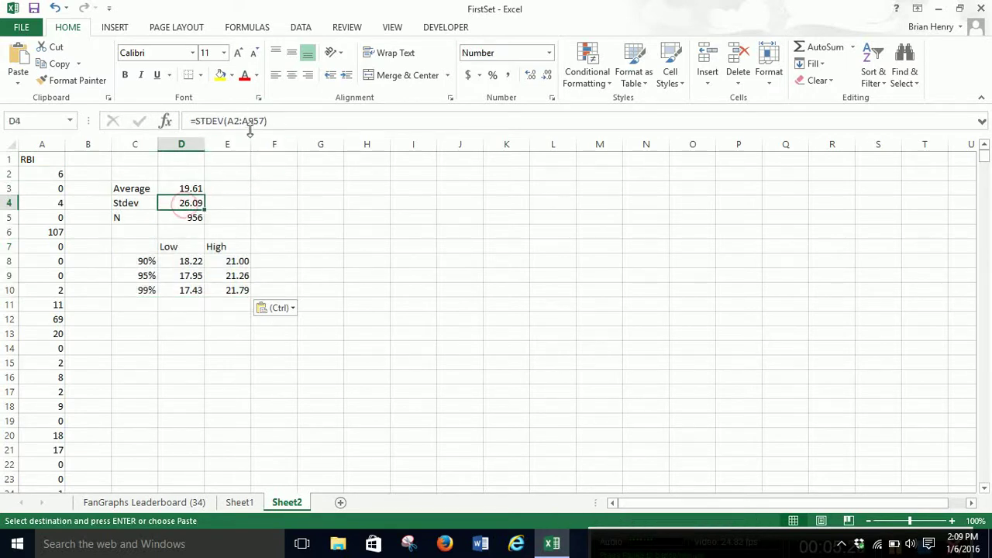
{"action": "left_click", "coordinate": [192, 215]}
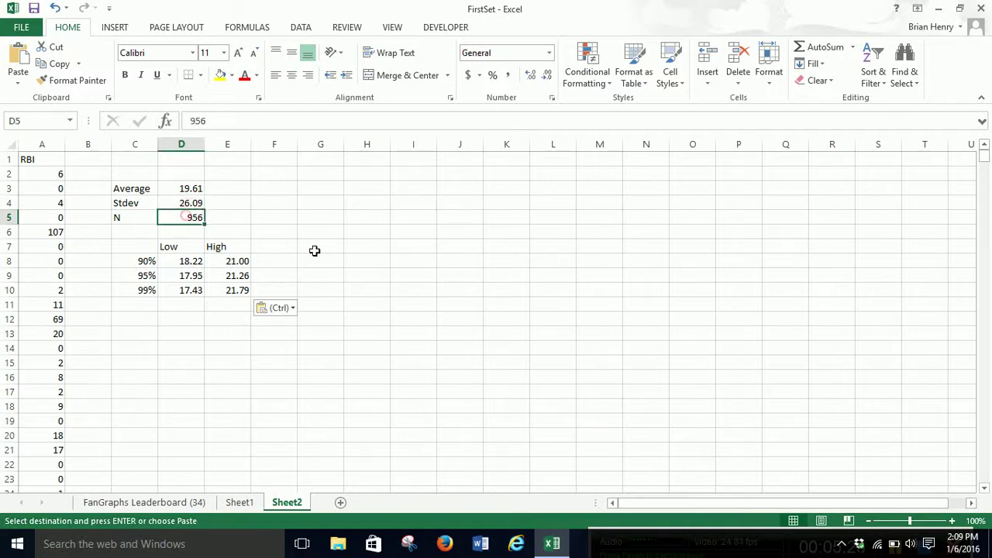
{"action": "left_click", "coordinate": [188, 261]}
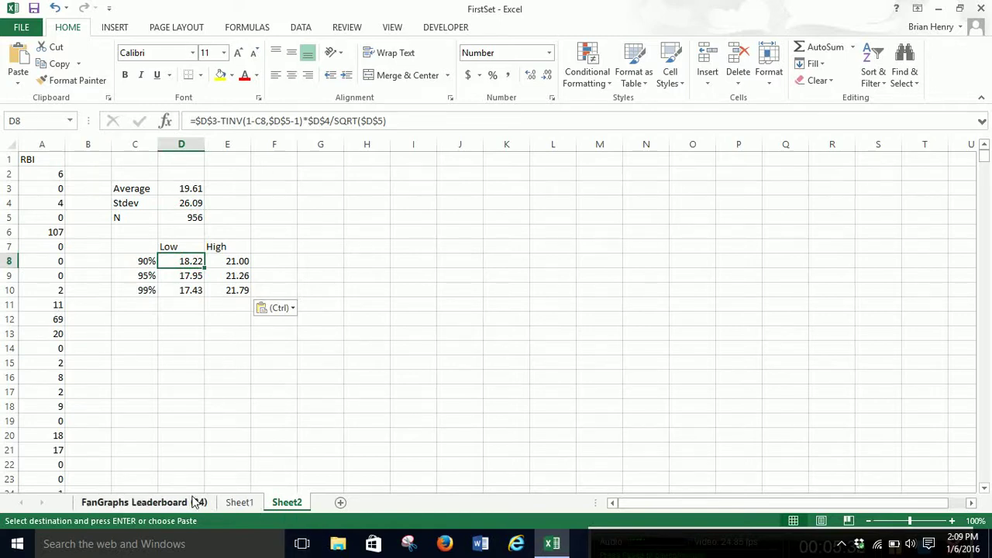
{"action": "left_click", "coordinate": [195, 502]}
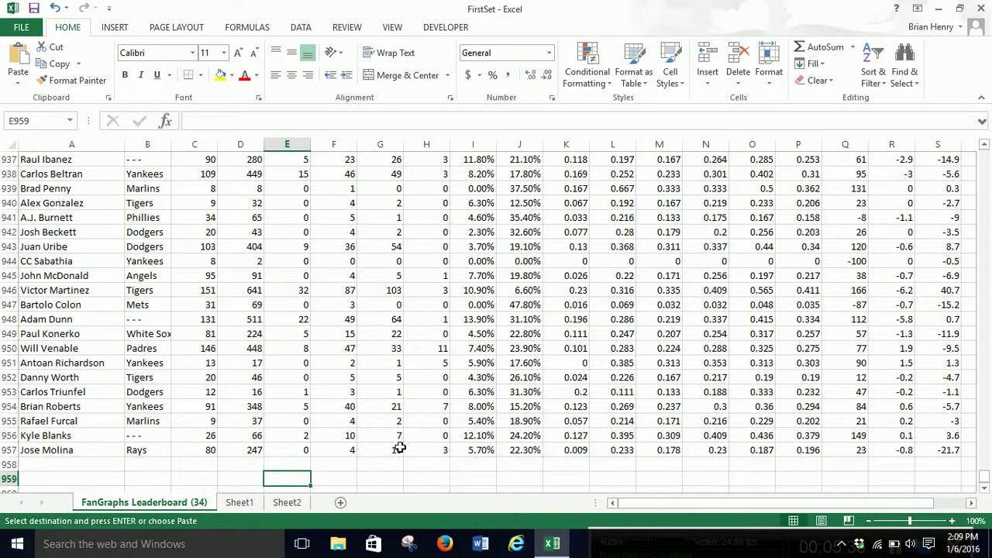
{"action": "left_click", "coordinate": [247, 504]}
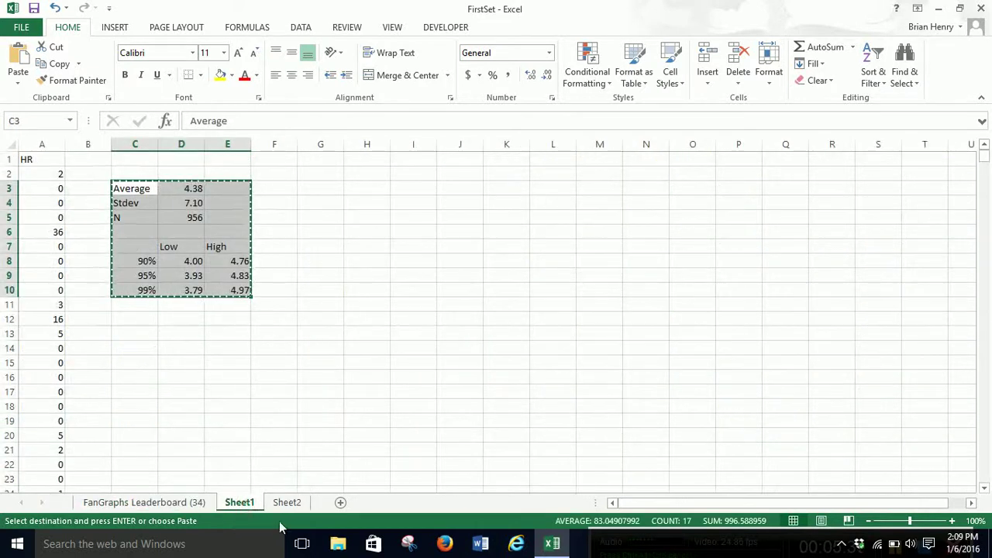
{"action": "left_click_drag", "start_coordinate": [360, 276], "coordinate": [339, 275]}
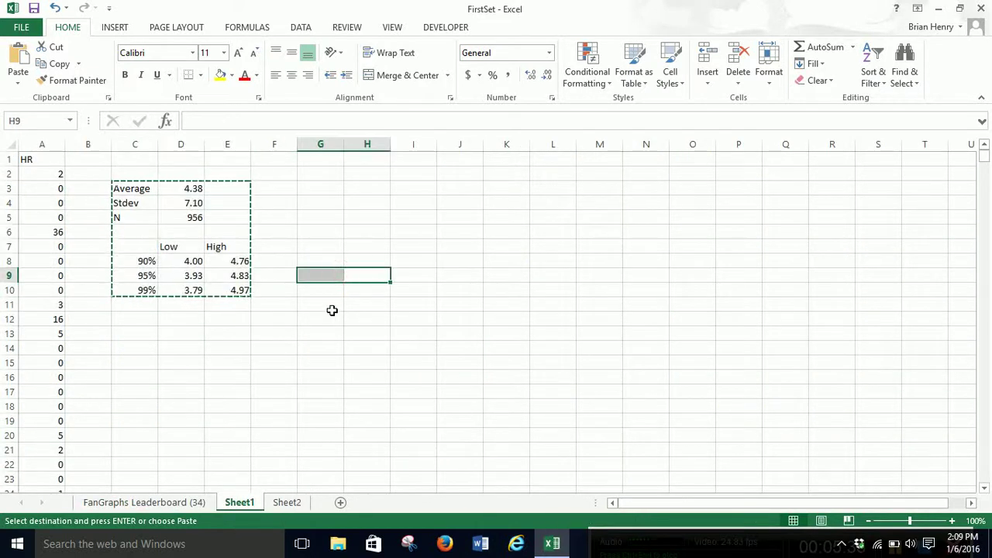
{"action": "left_click_drag", "start_coordinate": [145, 261], "coordinate": [140, 289]}
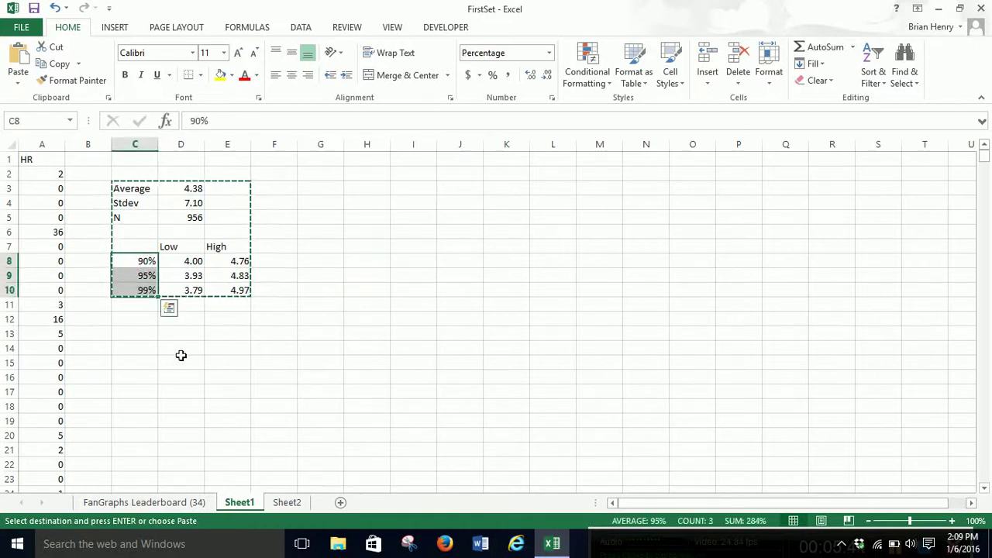
{"action": "left_click", "coordinate": [145, 261]}
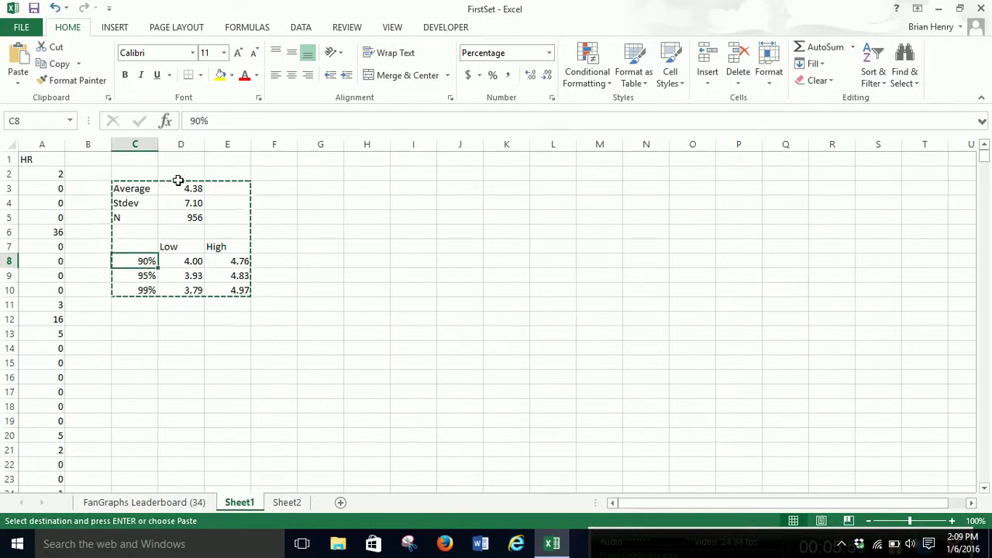
Try replacing the $D$3 reference in the 90% Low formula in D8 with AVERAGE(A2:A957)
{"action": "left_click", "coordinate": [196, 264]}
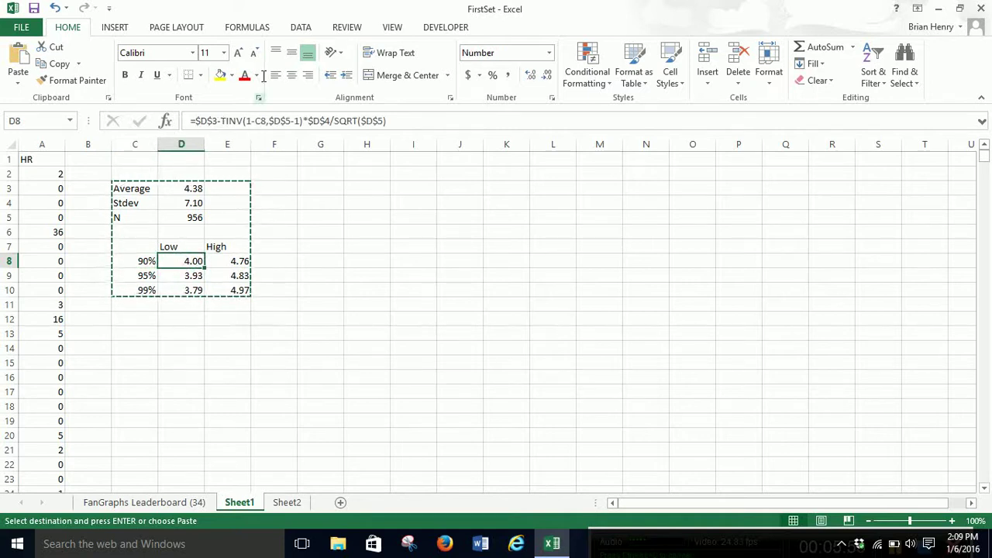
{"action": "left_click", "coordinate": [203, 121]}
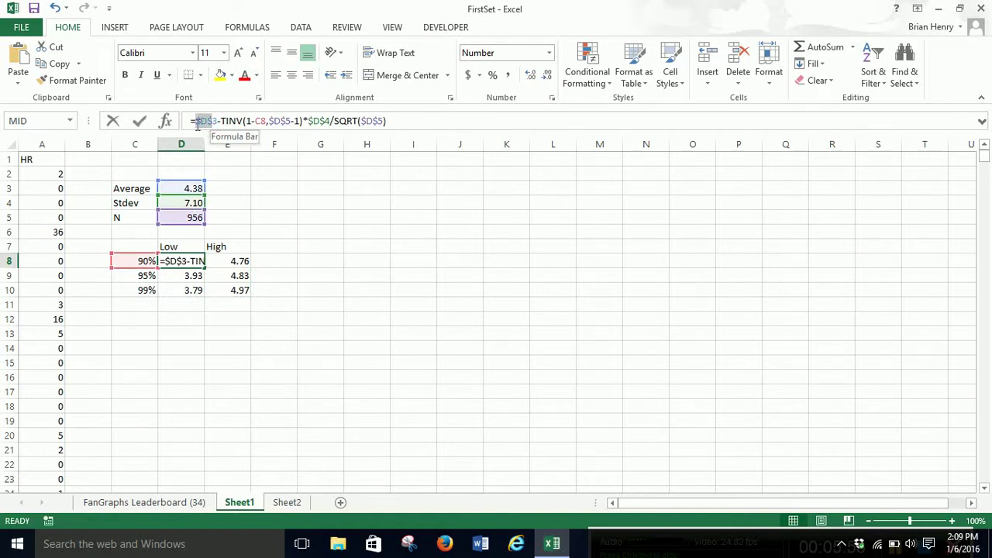
{"action": "key", "text": "BackSpace"}
{"action": "type", "text": "aver"}
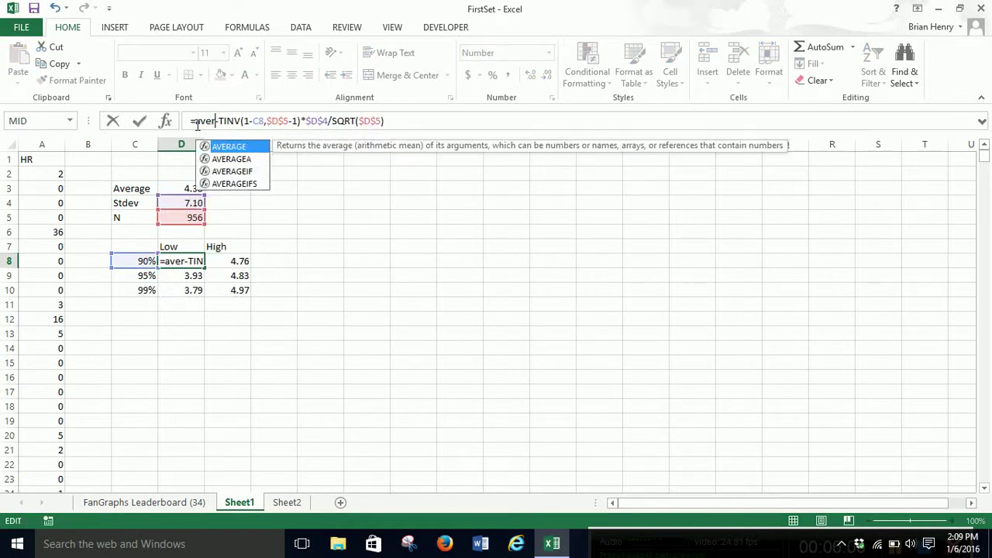
{"action": "type", "text": "age(a"}
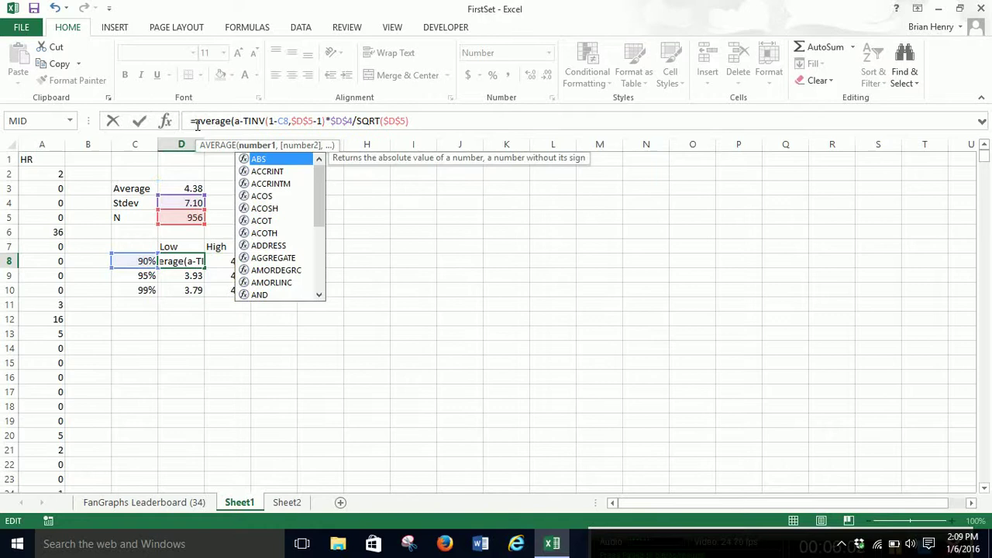
{"action": "type", "text": "2:a957"}
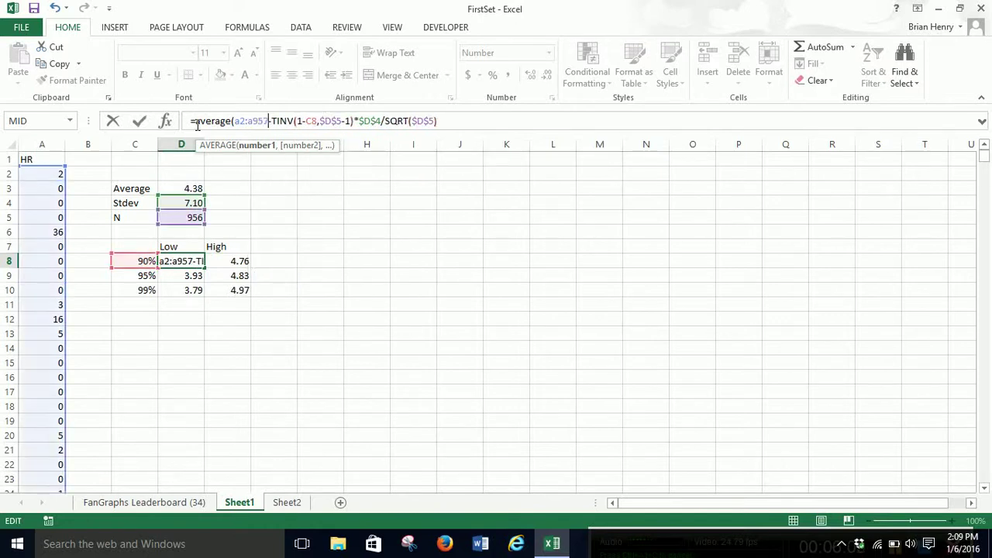
{"action": "type", "text": ")"}
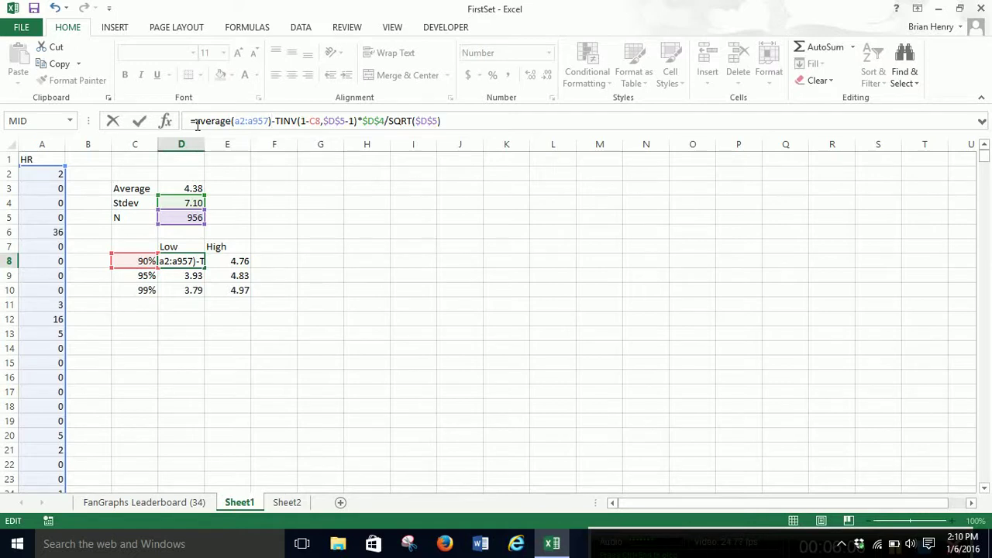
{"action": "key", "text": "Return"}
{"action": "key", "text": "Up"}
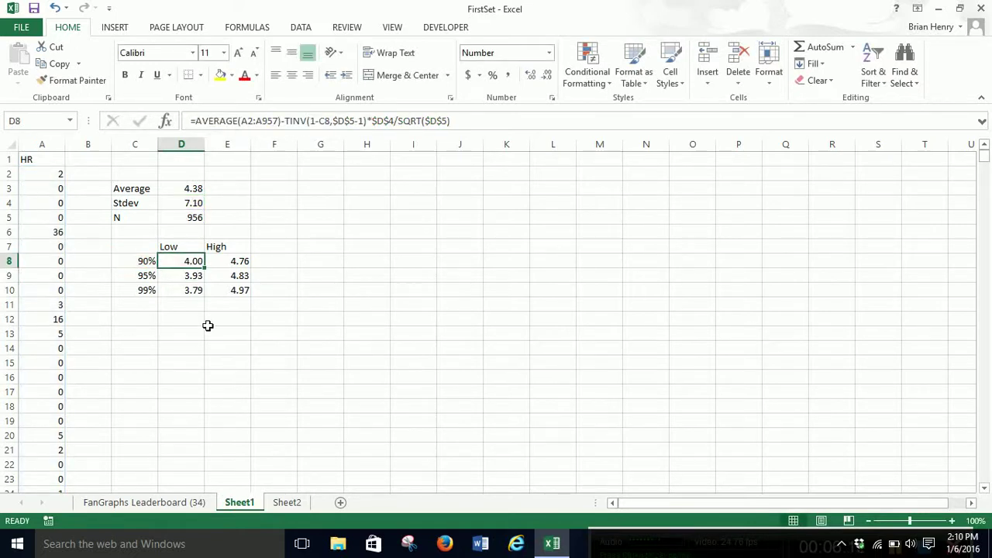
{"action": "left_click", "coordinate": [284, 241]}
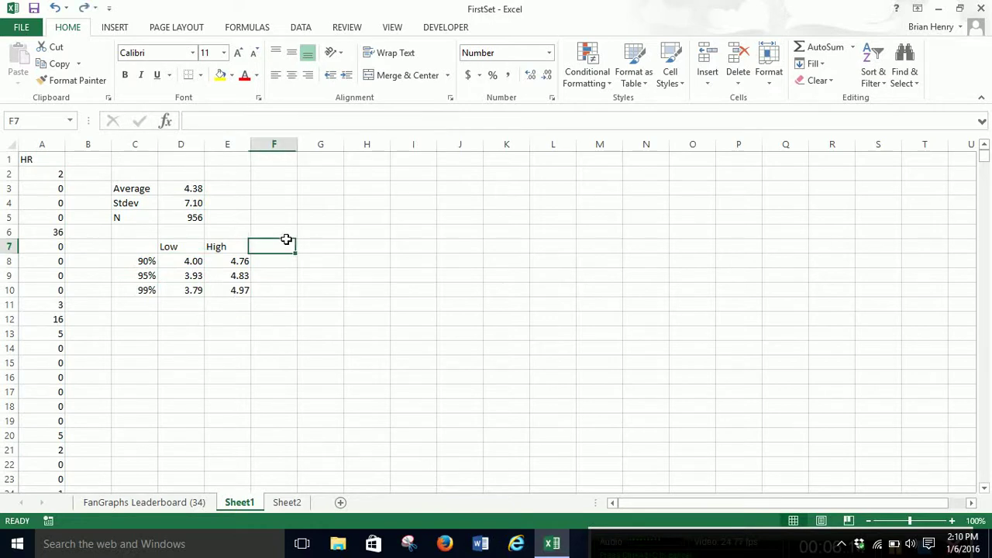
Set N in D5 to 1050 and overwrite the Average in D3 with 4.6 on Sheet1
{"action": "left_click", "coordinate": [192, 216]}
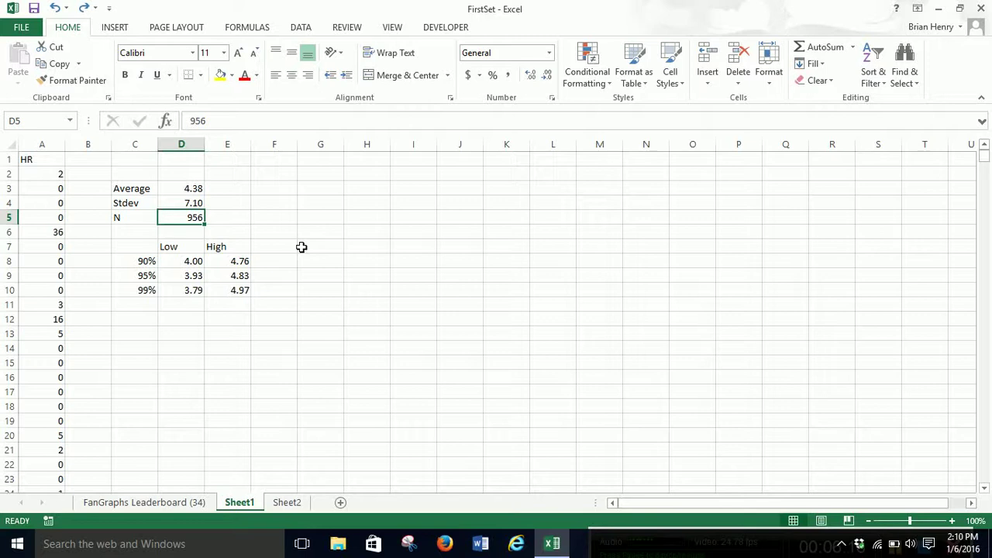
{"action": "type", "text": "105"}
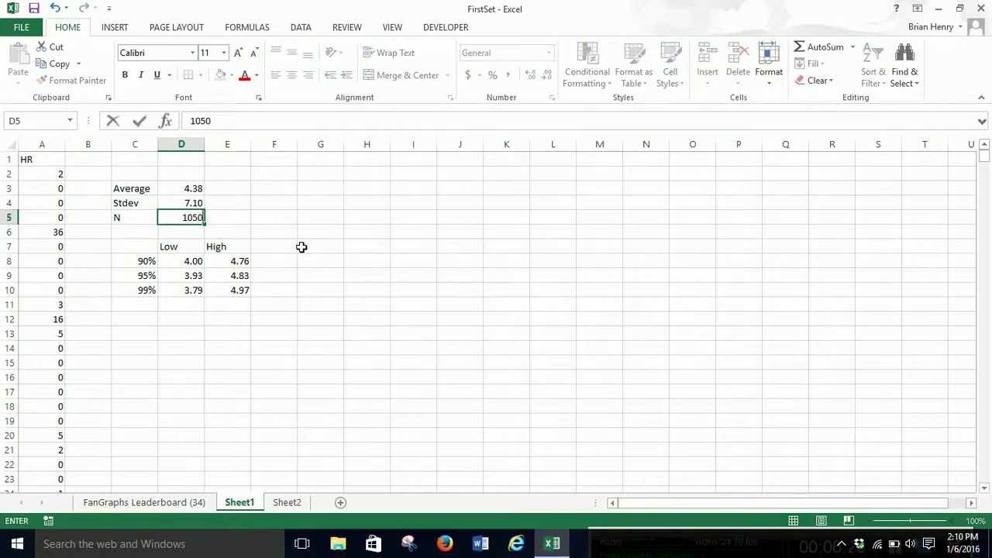
{"action": "type", "text": "0"}
{"action": "key", "text": "Return"}
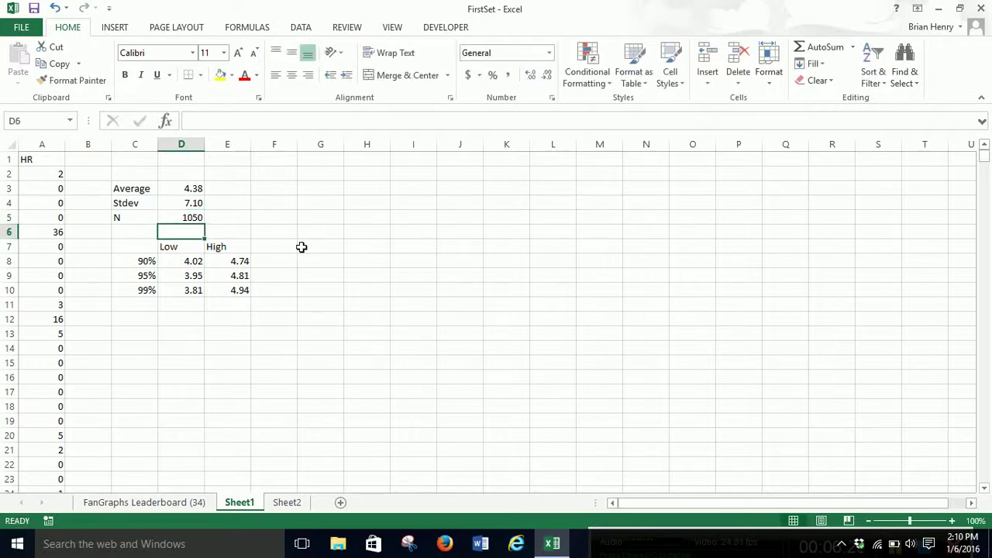
{"action": "left_click", "coordinate": [194, 188]}
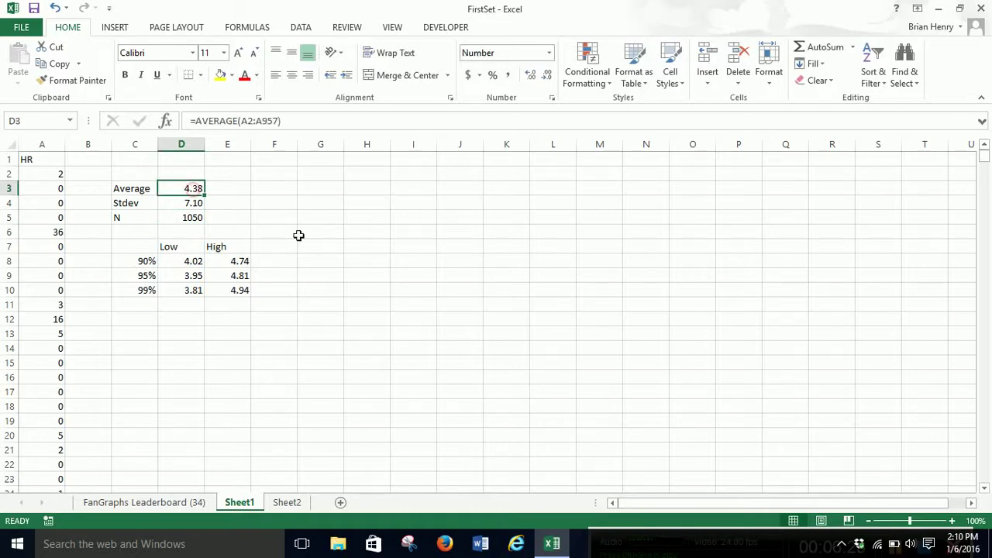
{"action": "type", "text": "4.6"}
{"action": "key", "text": "Return"}
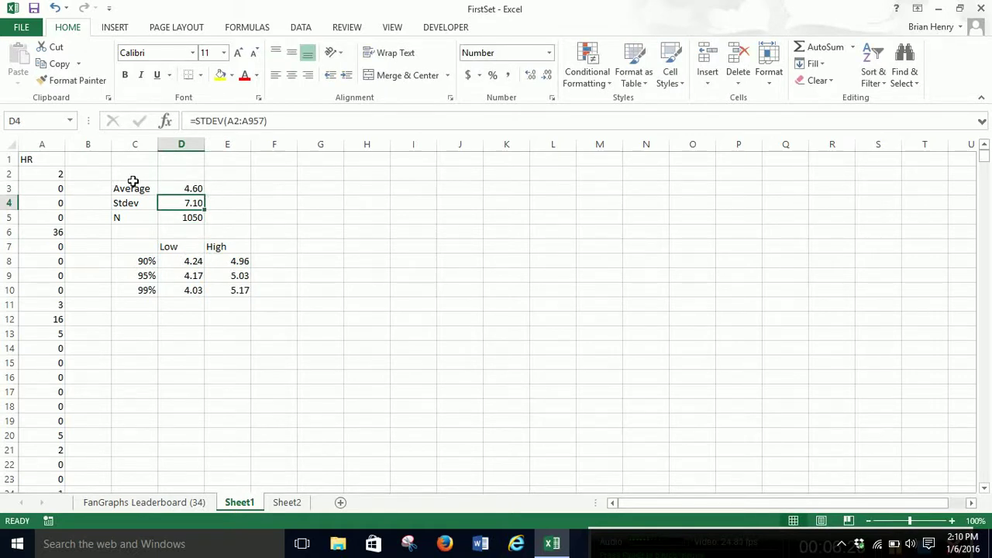
Select the summary block C3:D5 and close the FirstSet workbook
{"action": "left_click_drag", "start_coordinate": [128, 189], "coordinate": [183, 217]}
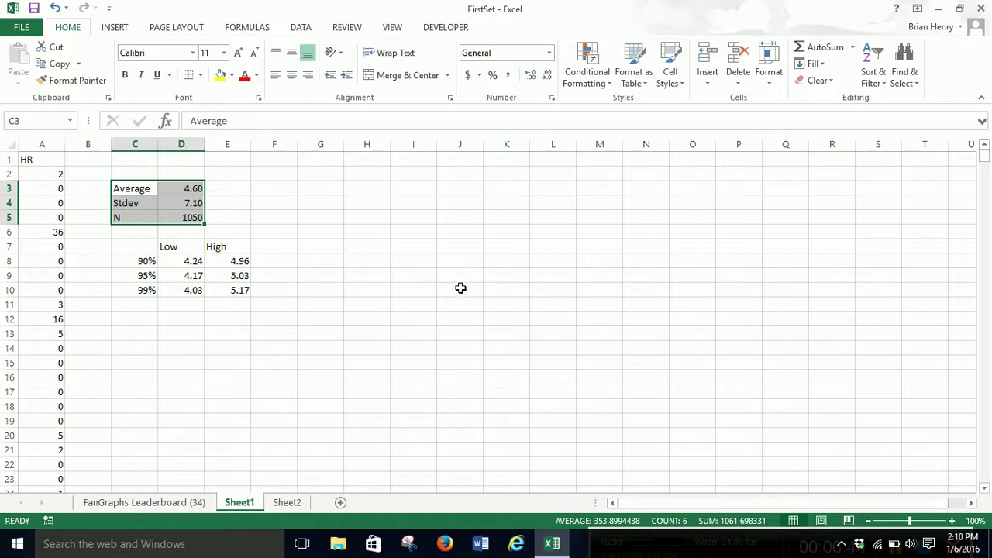
{"action": "left_click", "coordinate": [984, 6]}
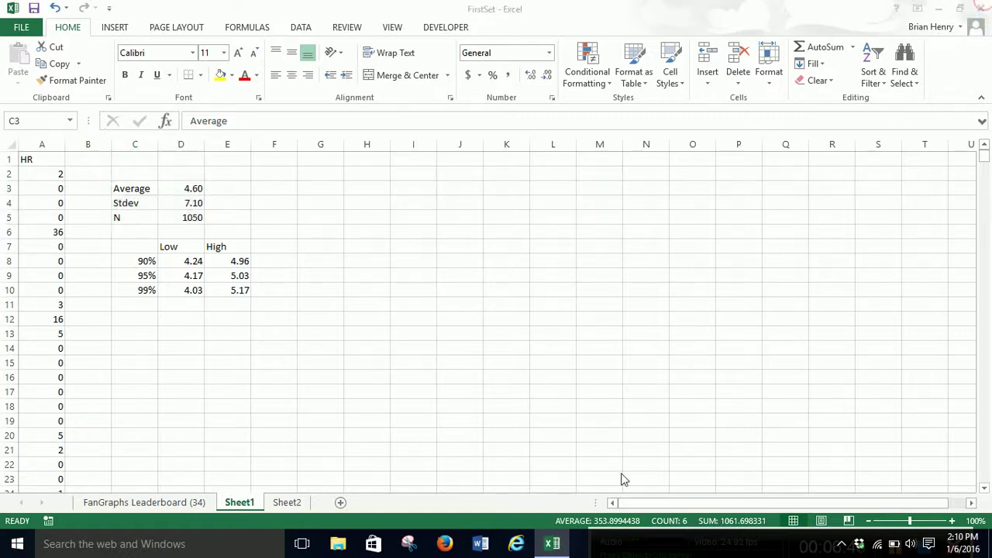